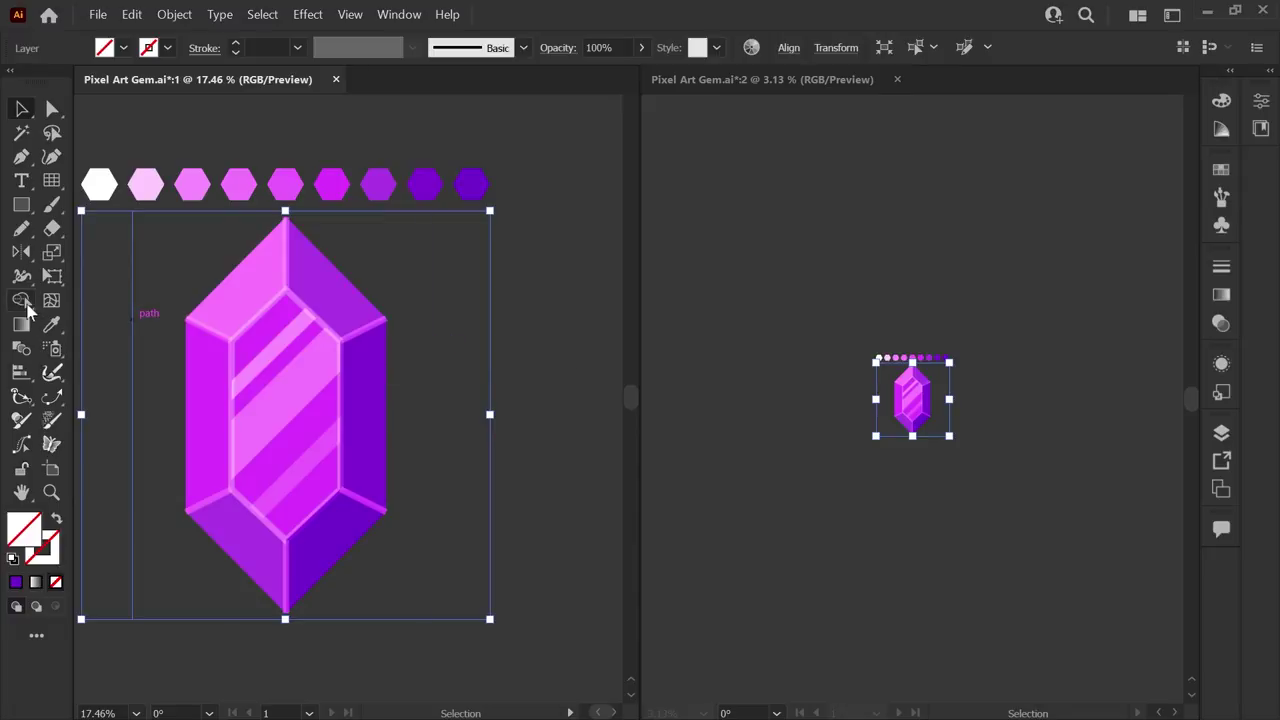
Pick light pink as the fill colour for Live Paint painting of the gem.
left_click(21, 300)
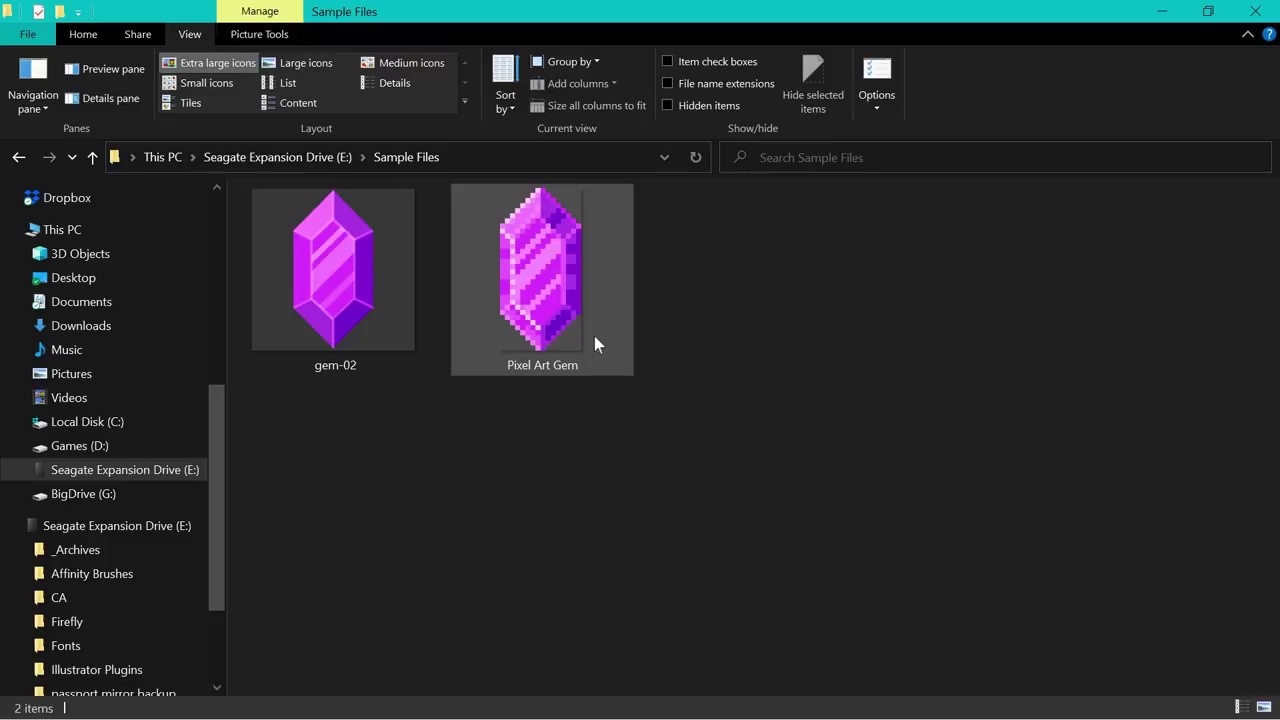
Open the exported Pixel Art Gem PNG from the Sample Files folder.
mouse_move(594, 336)
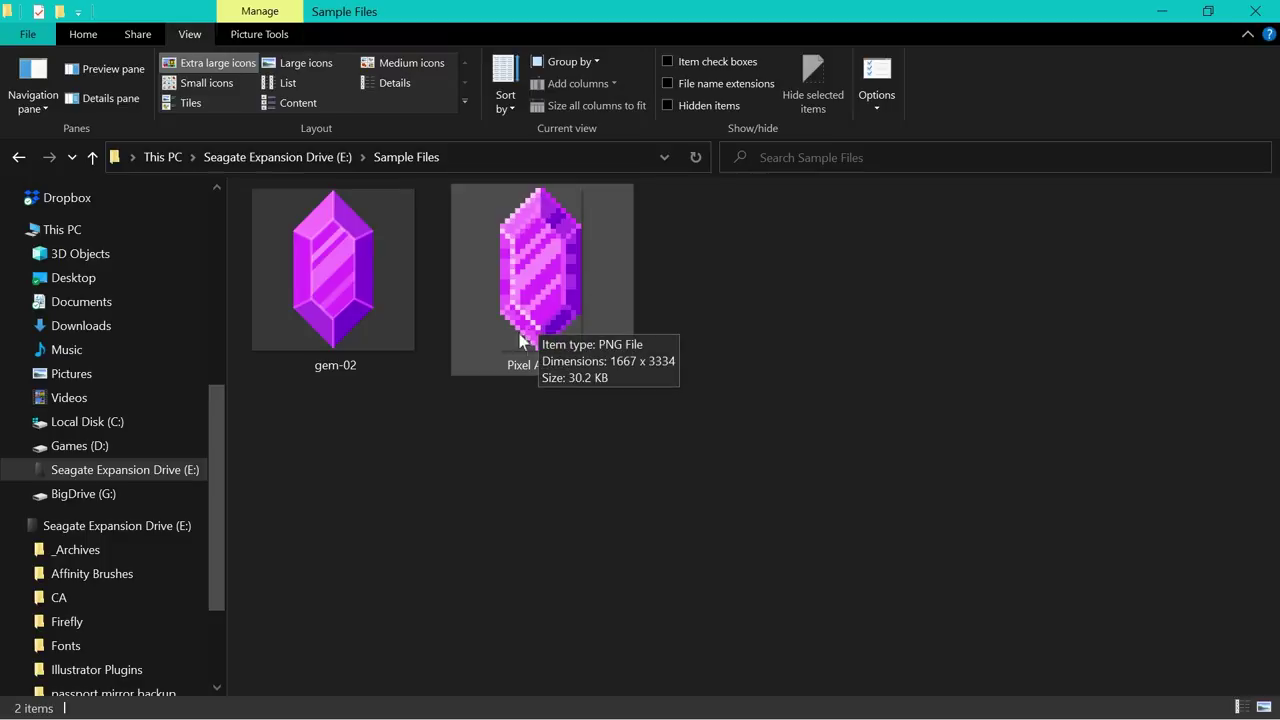
double_click(628, 300)
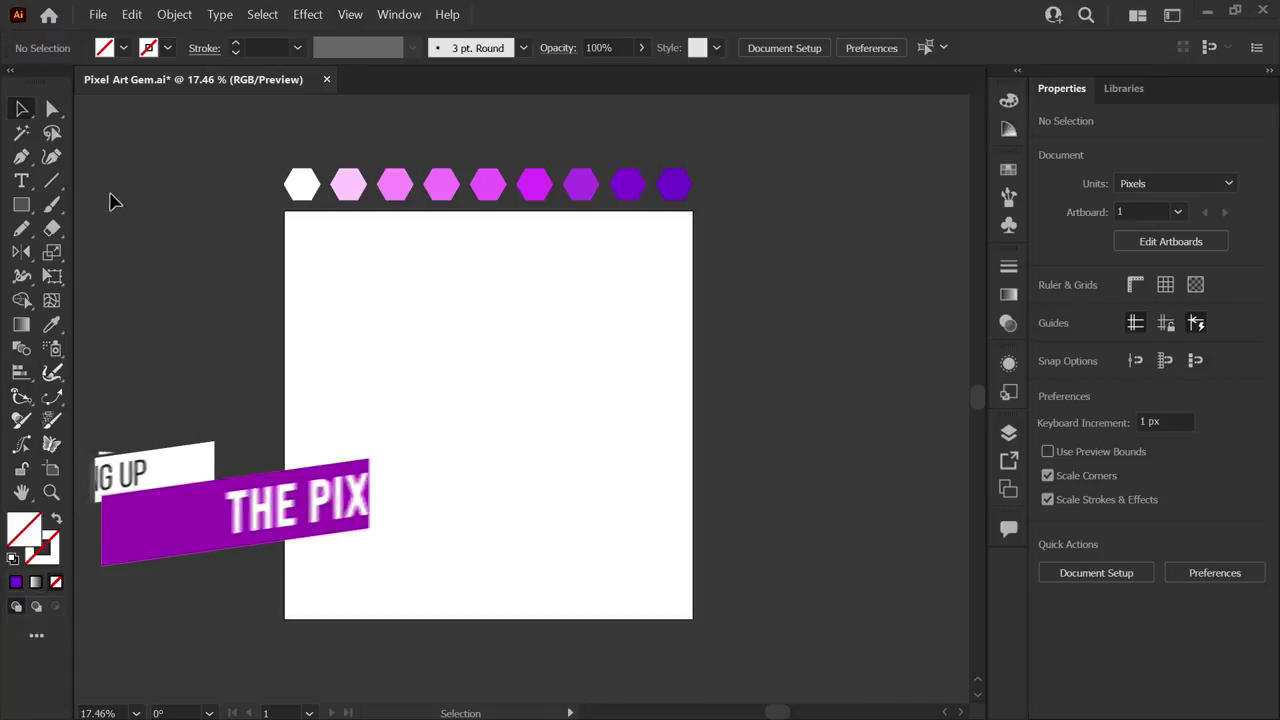
Start a rectangular grid at the artboard corner sized 1600 x 1600 px.
left_click(53, 184)
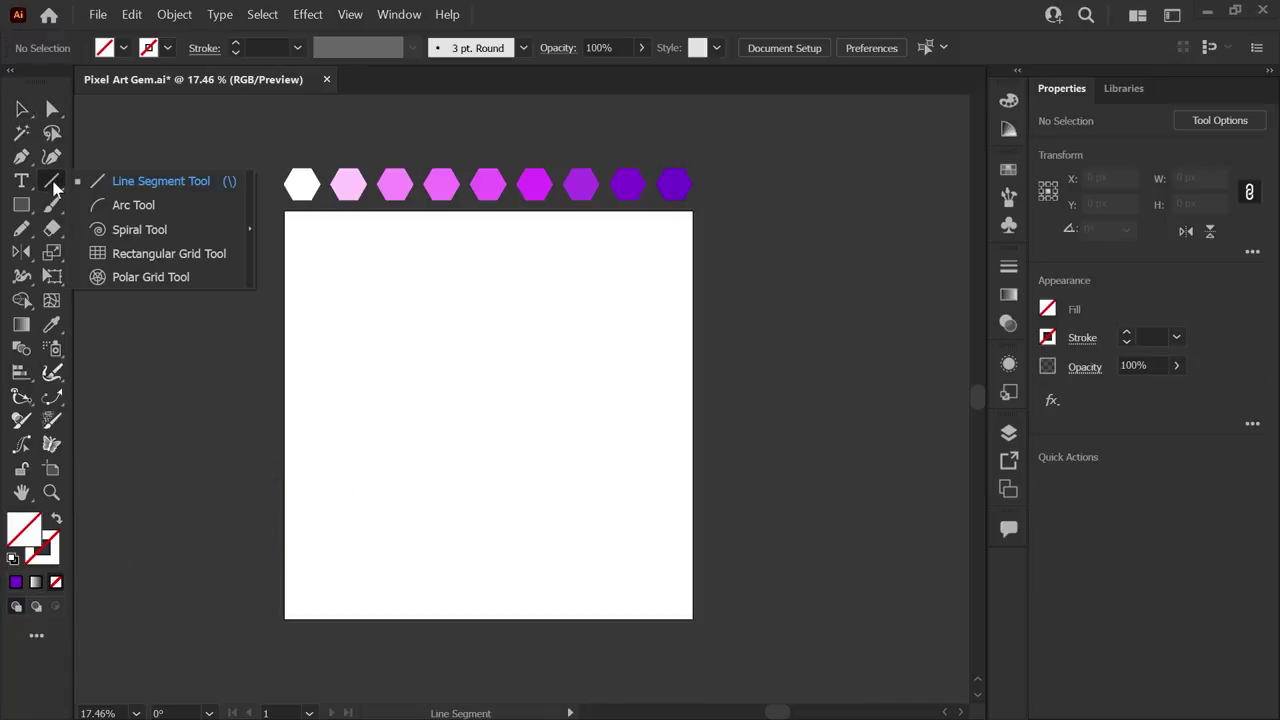
left_click(130, 256)
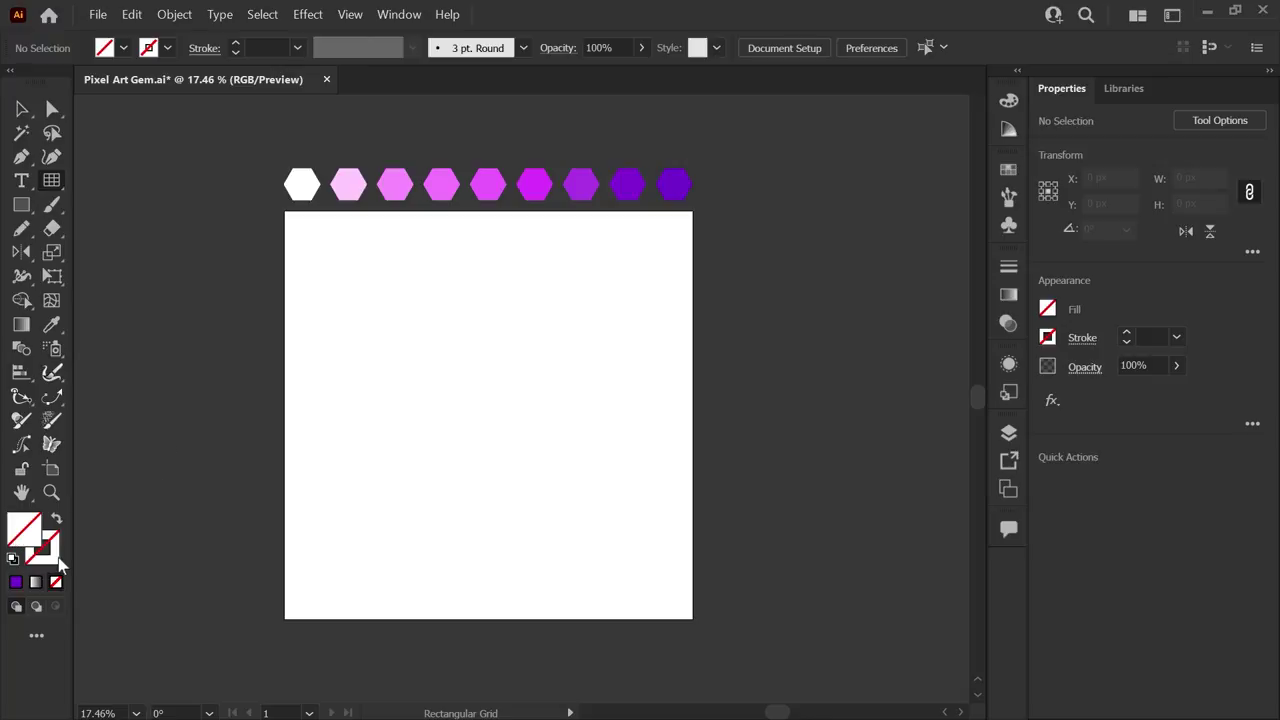
left_click(283, 619)
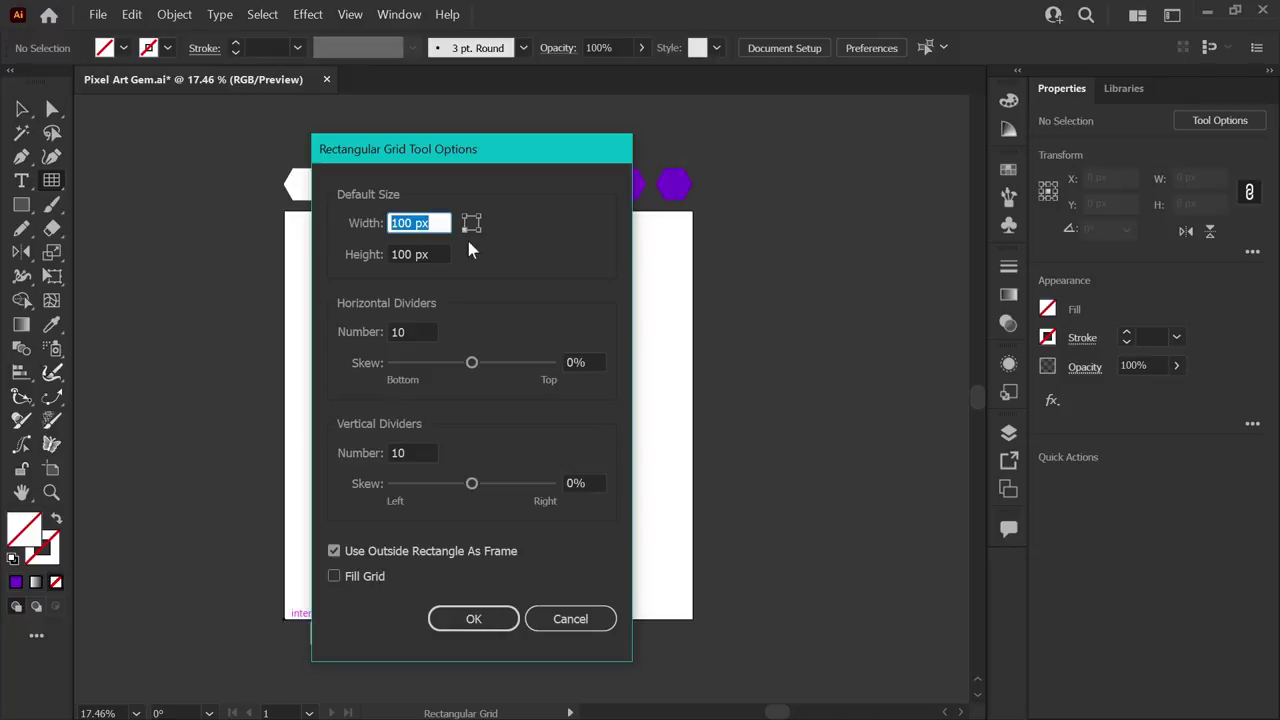
type("16")
key("Tab")
type("16")
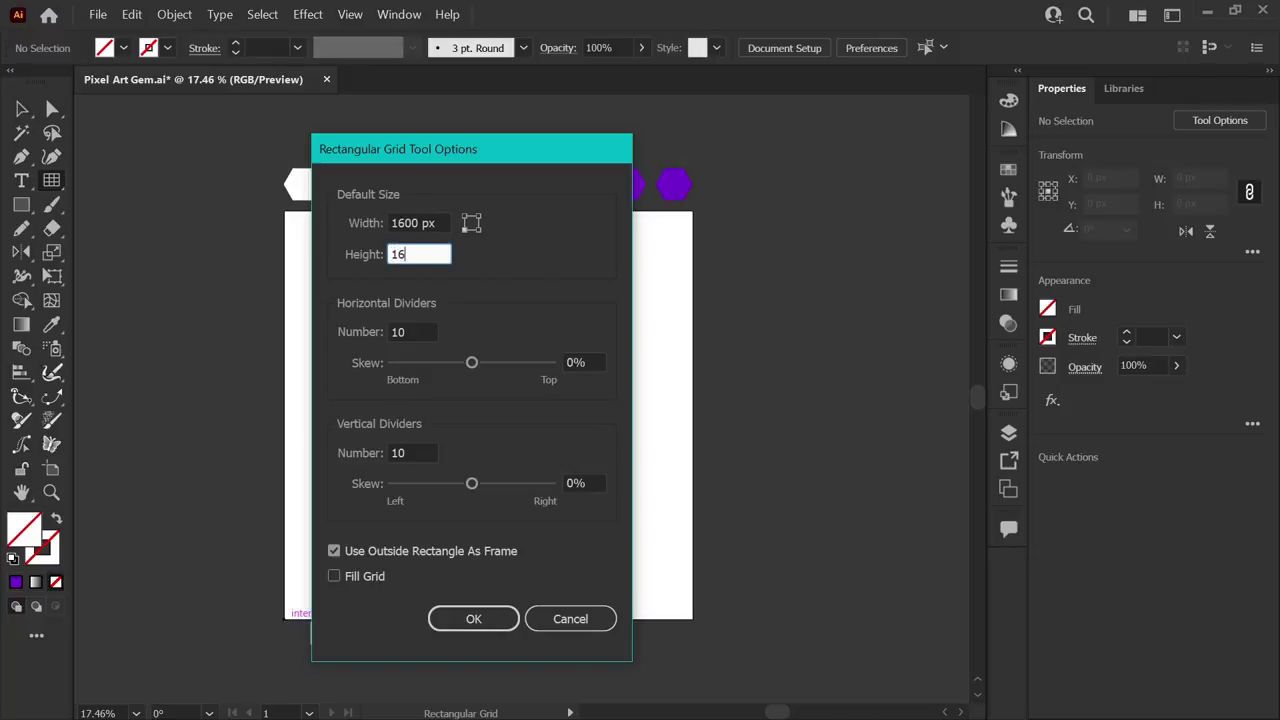
key("Tab")
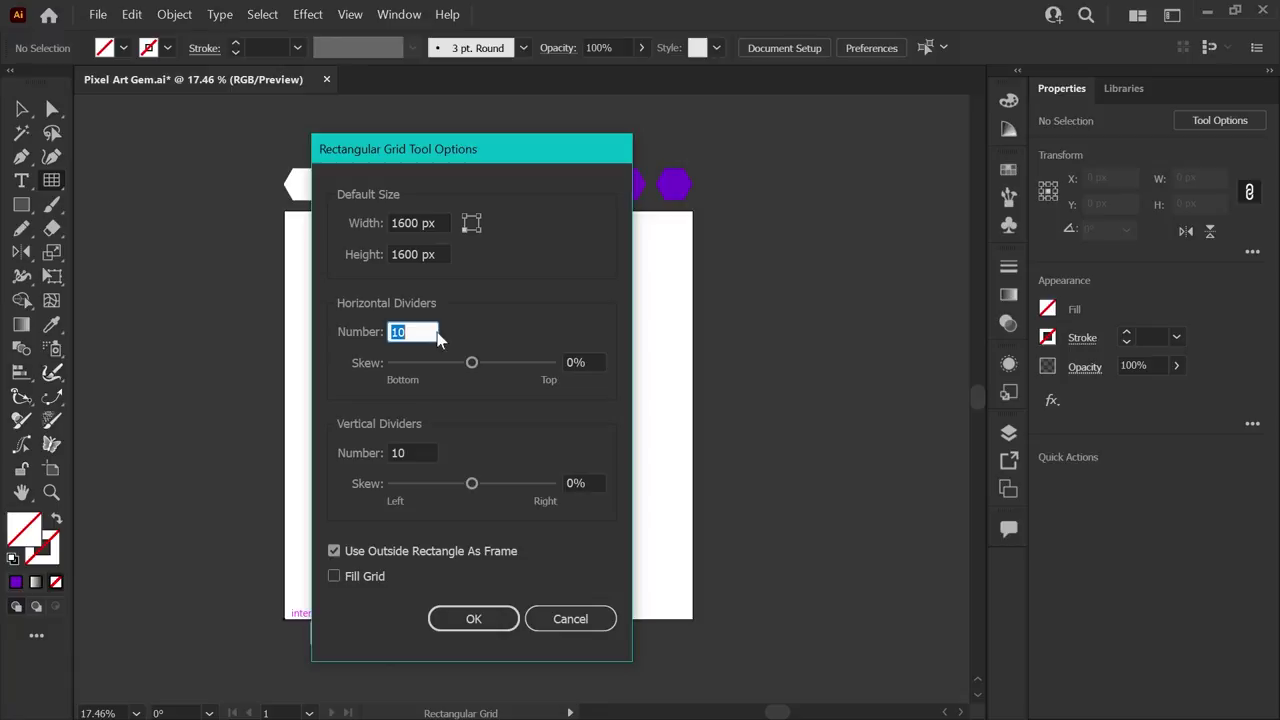
Give the grid 31 horizontal and 31 vertical dividers and create it.
type("3")
key("Tab")
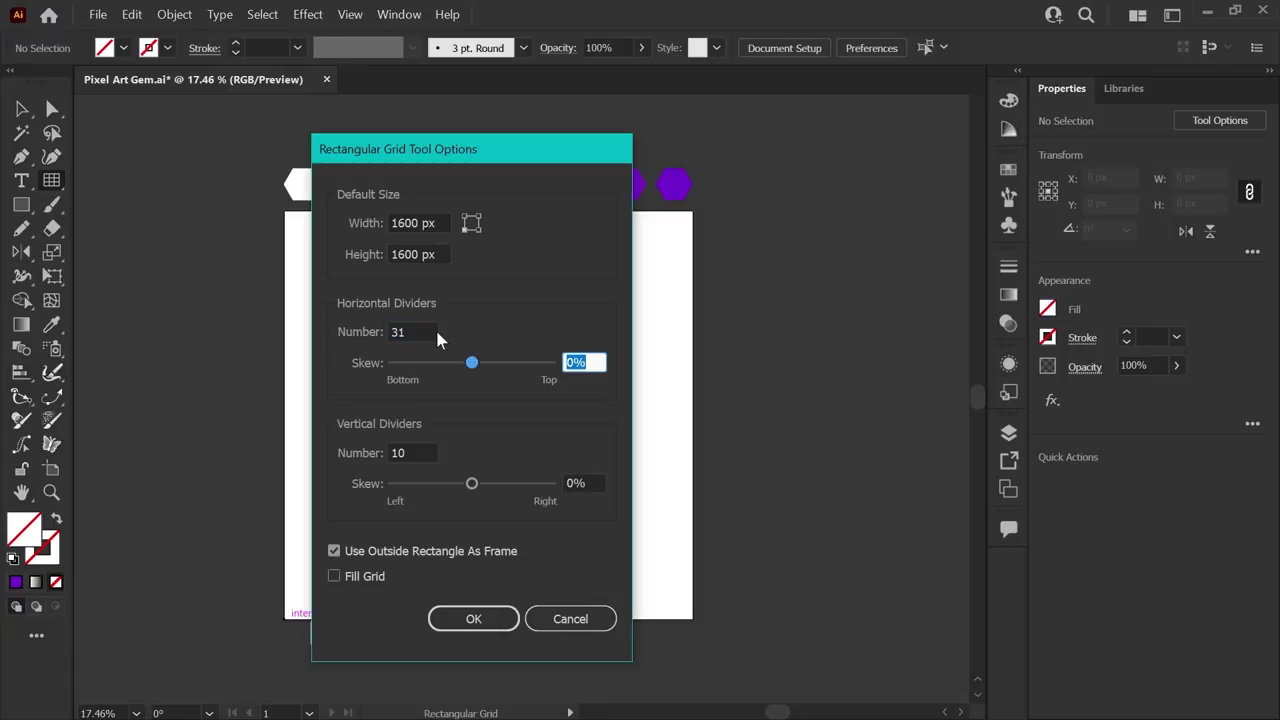
key("Tab")
type("31")
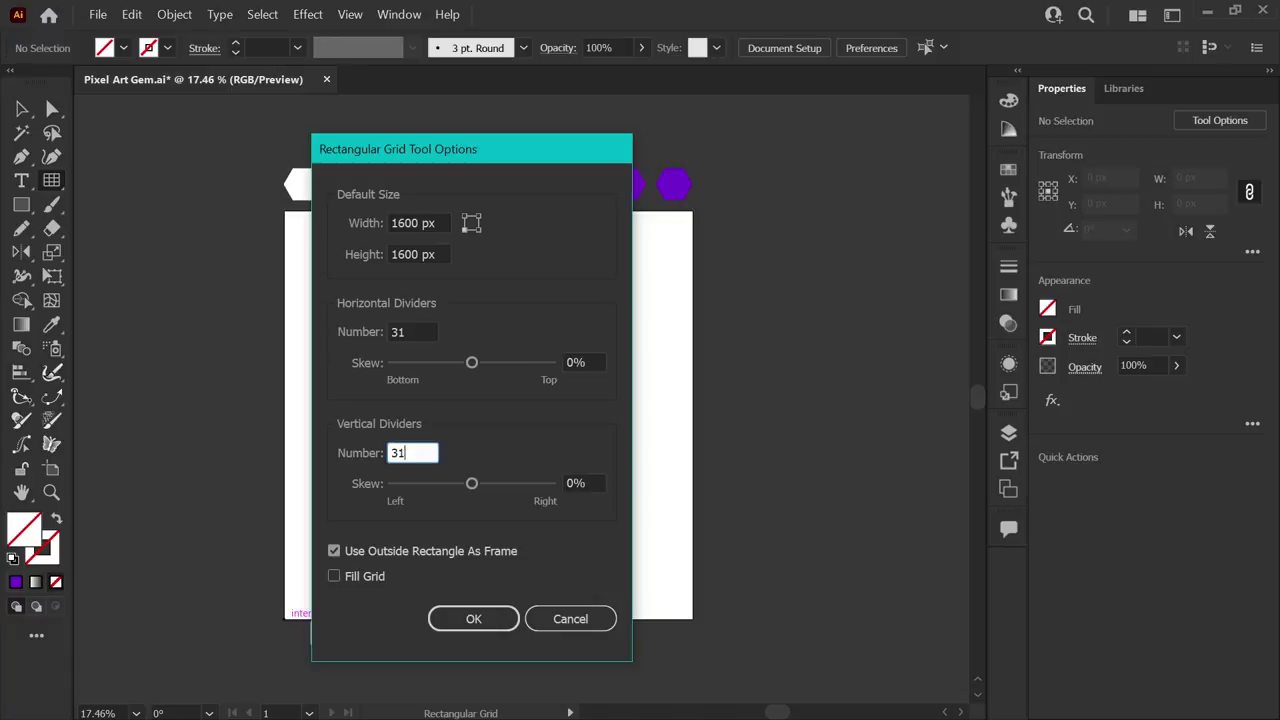
key("Tab")
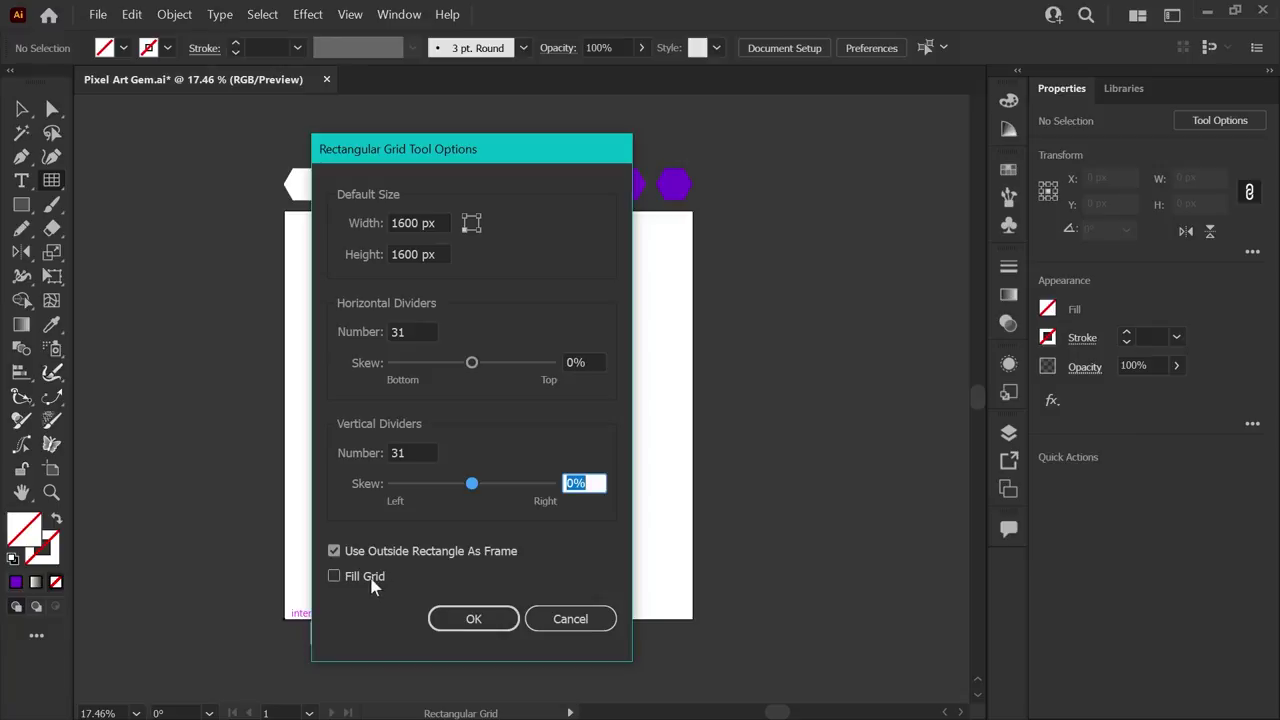
left_click(474, 619)
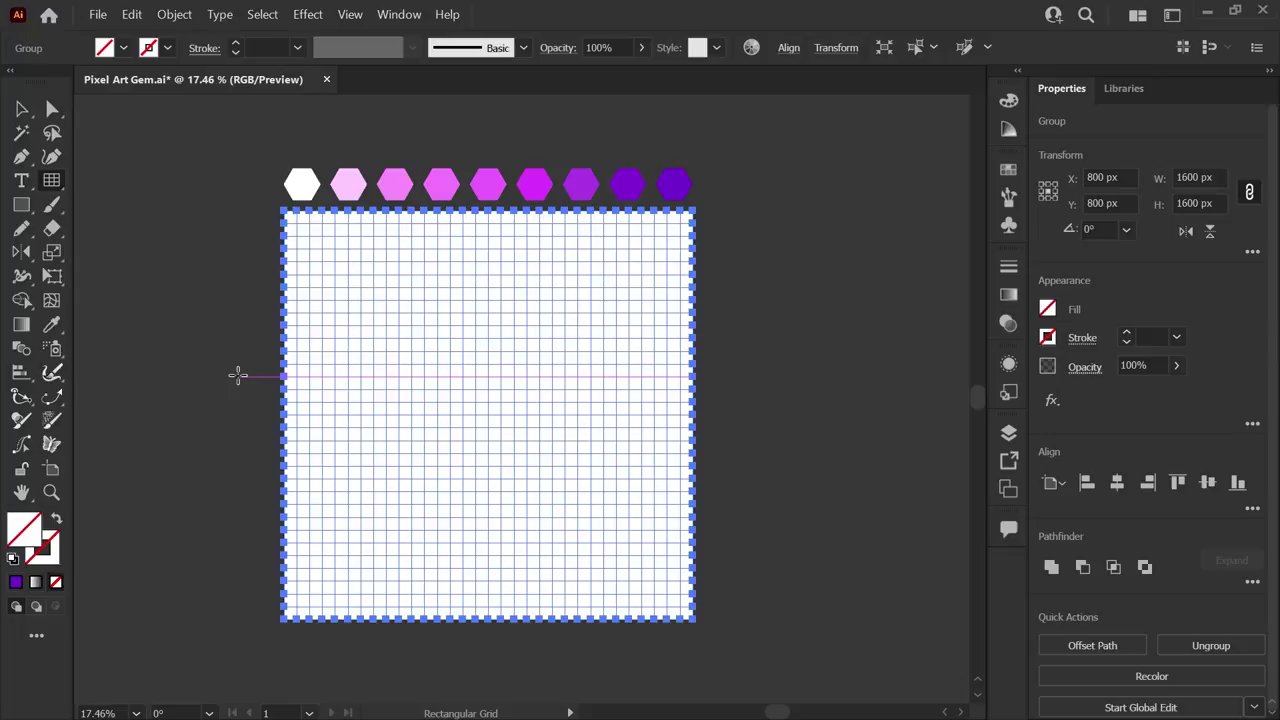
key("v")
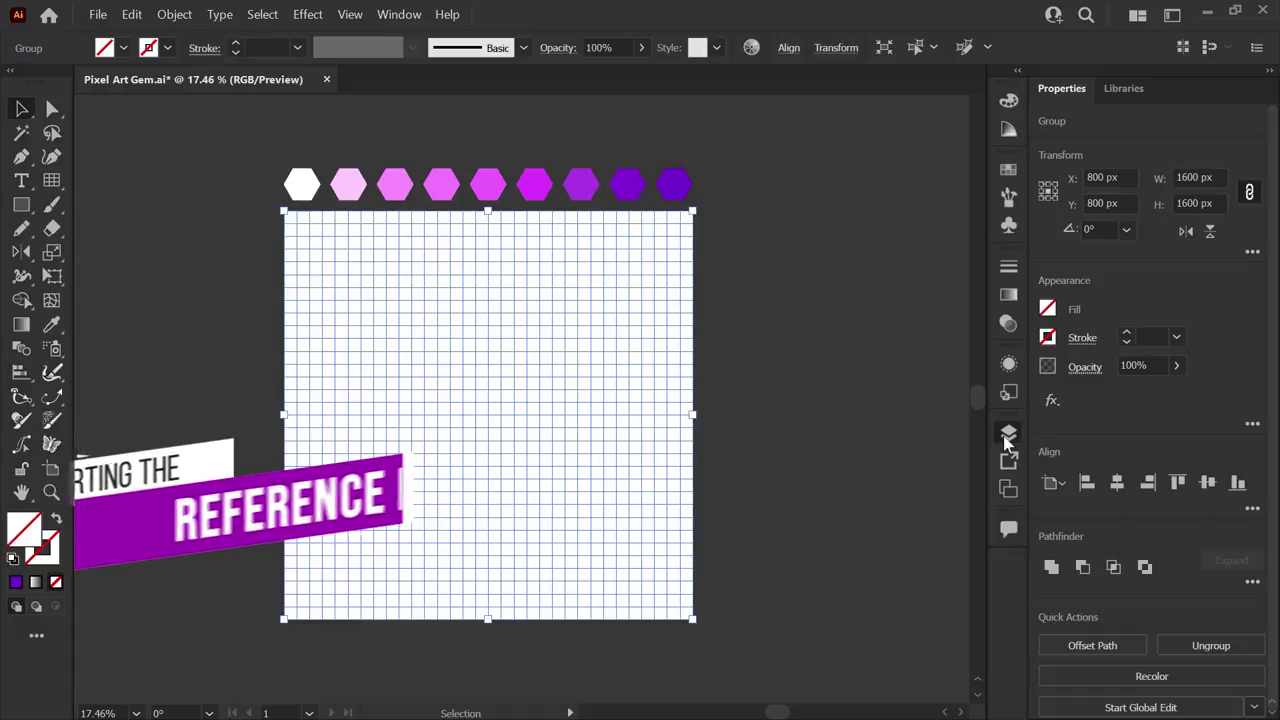
Add a new layer and place gem-02 on it, scaled to fill the artboard.
left_click(1006, 434)
left_click(928, 693)
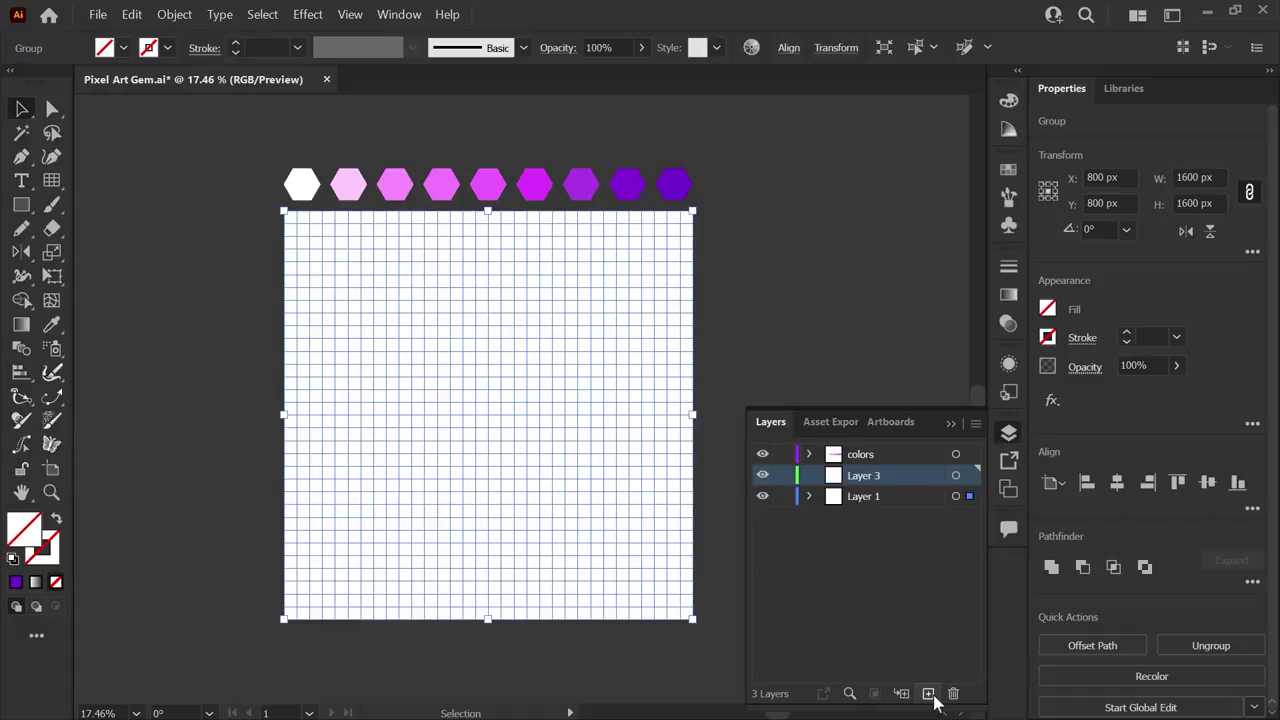
left_click(96, 14)
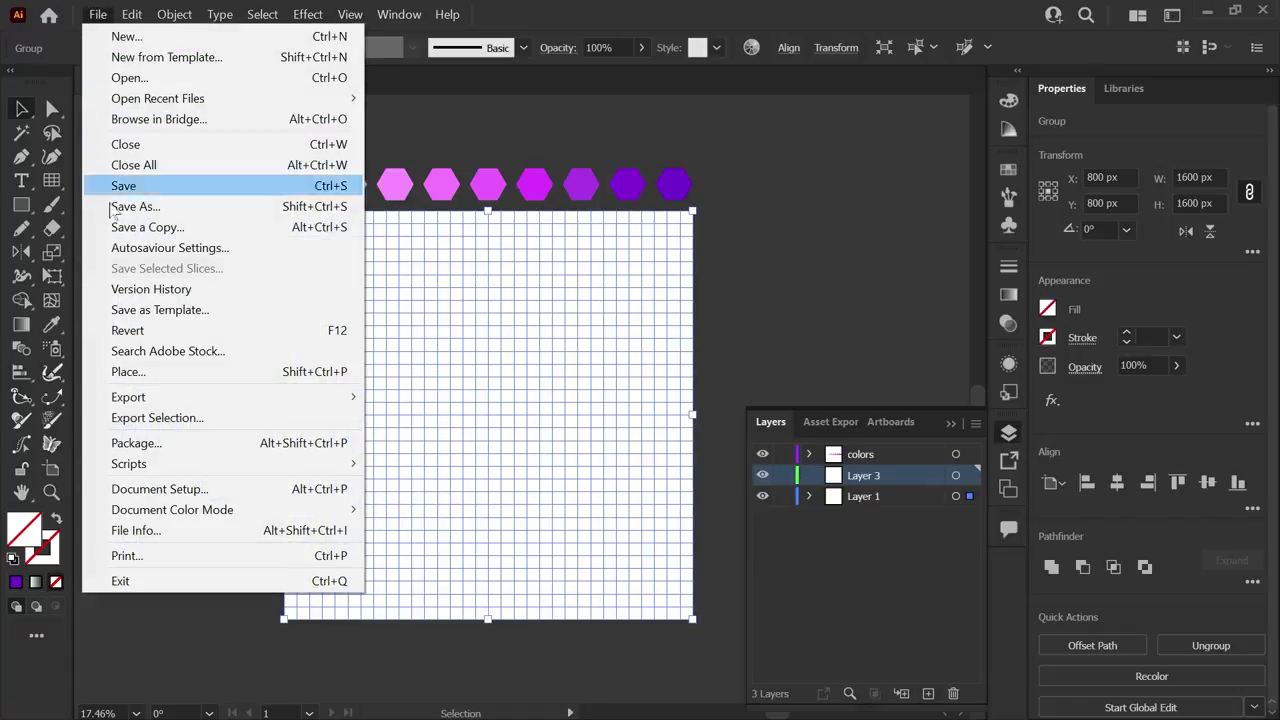
left_click(166, 371)
left_click(449, 188)
double_click(449, 188)
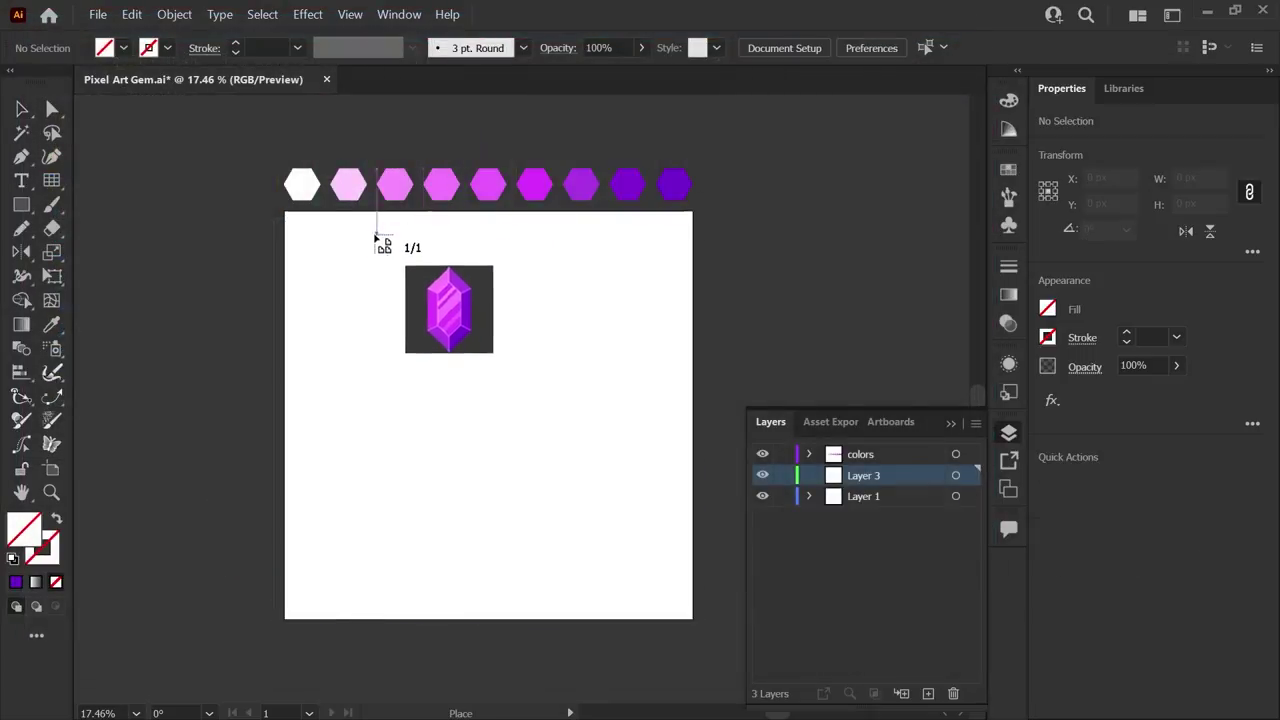
left_click(285, 213)
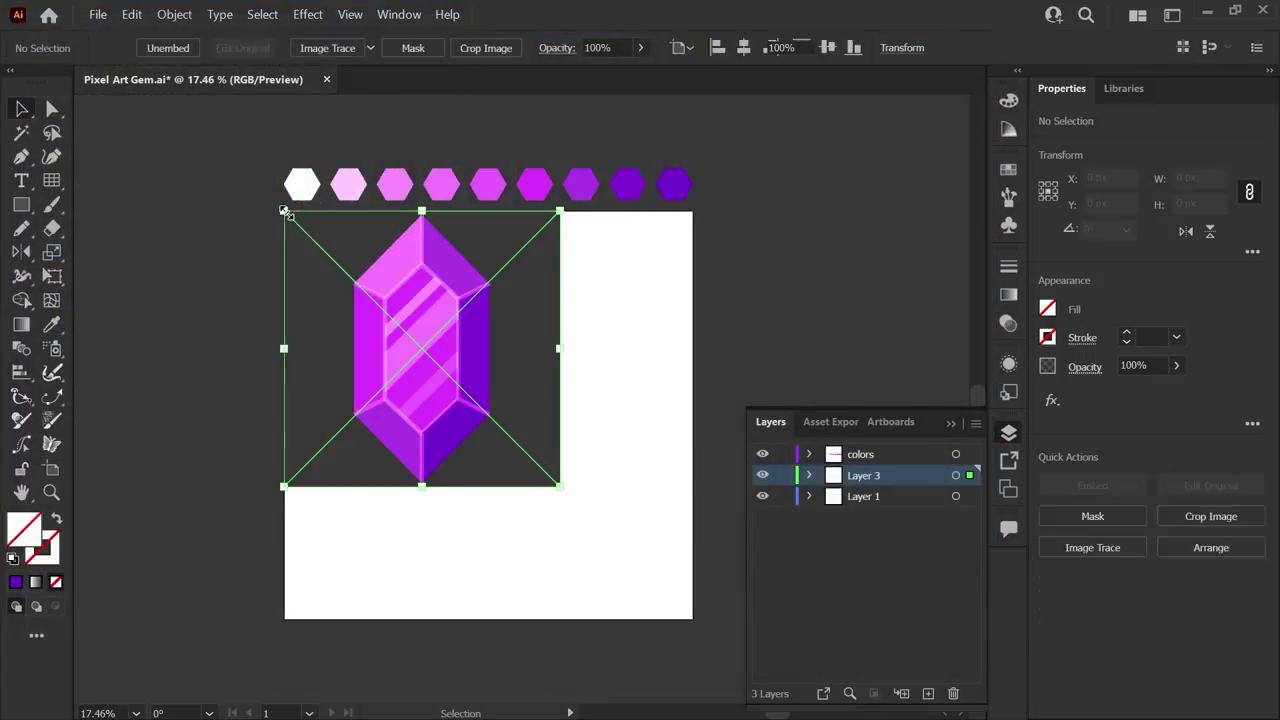
left_click_drag(561, 487, 693, 619)
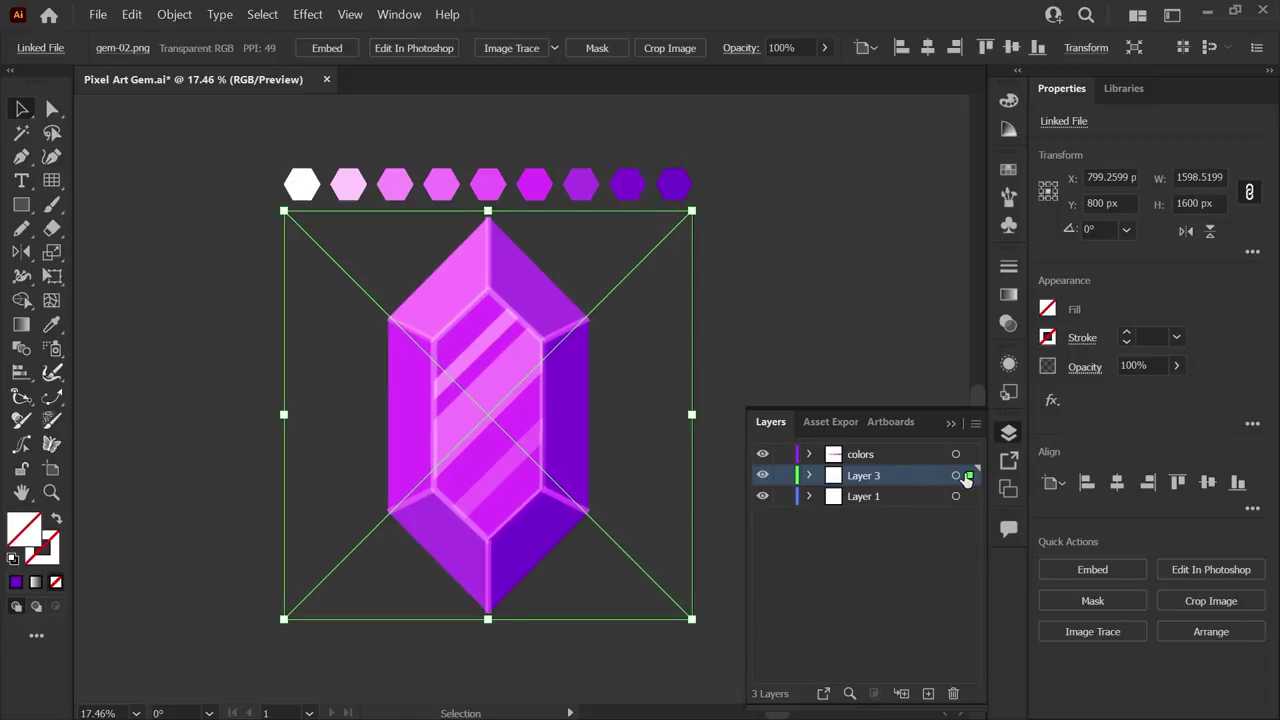
Move the reference layer beneath the grid layer and lock it.
left_click_drag(969, 477, 810, 503)
left_click(785, 497)
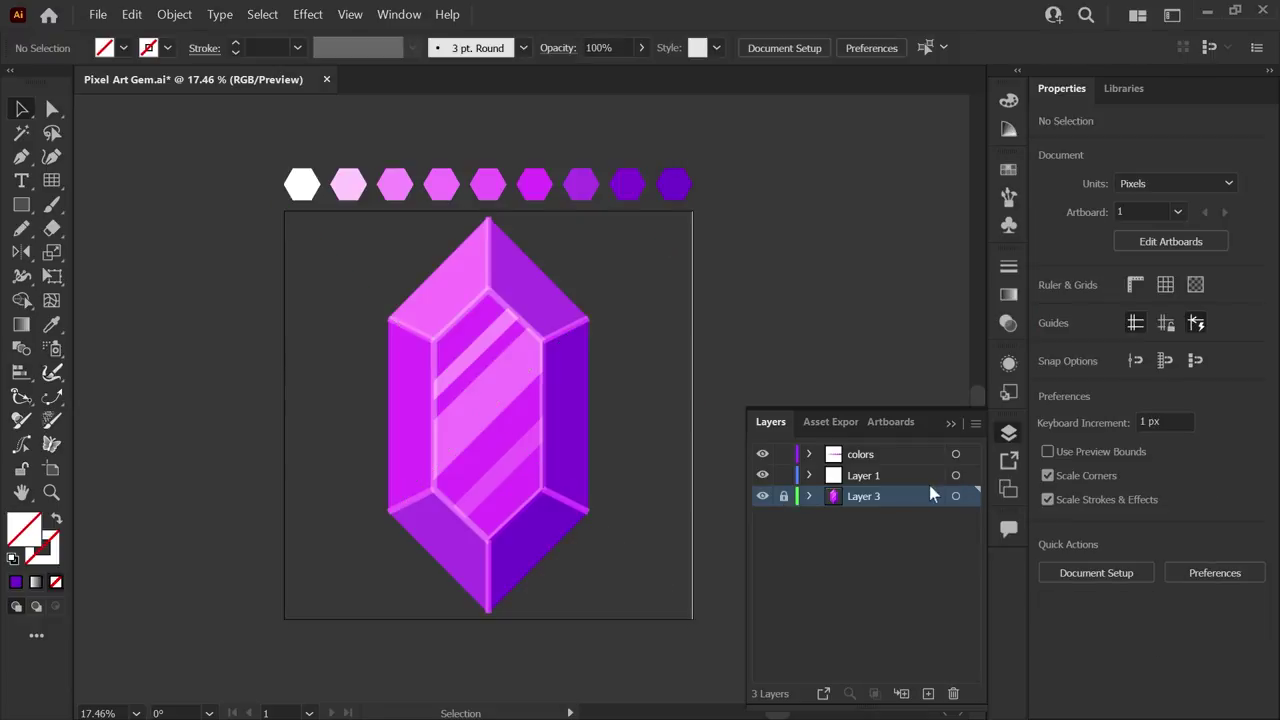
left_click(956, 477)
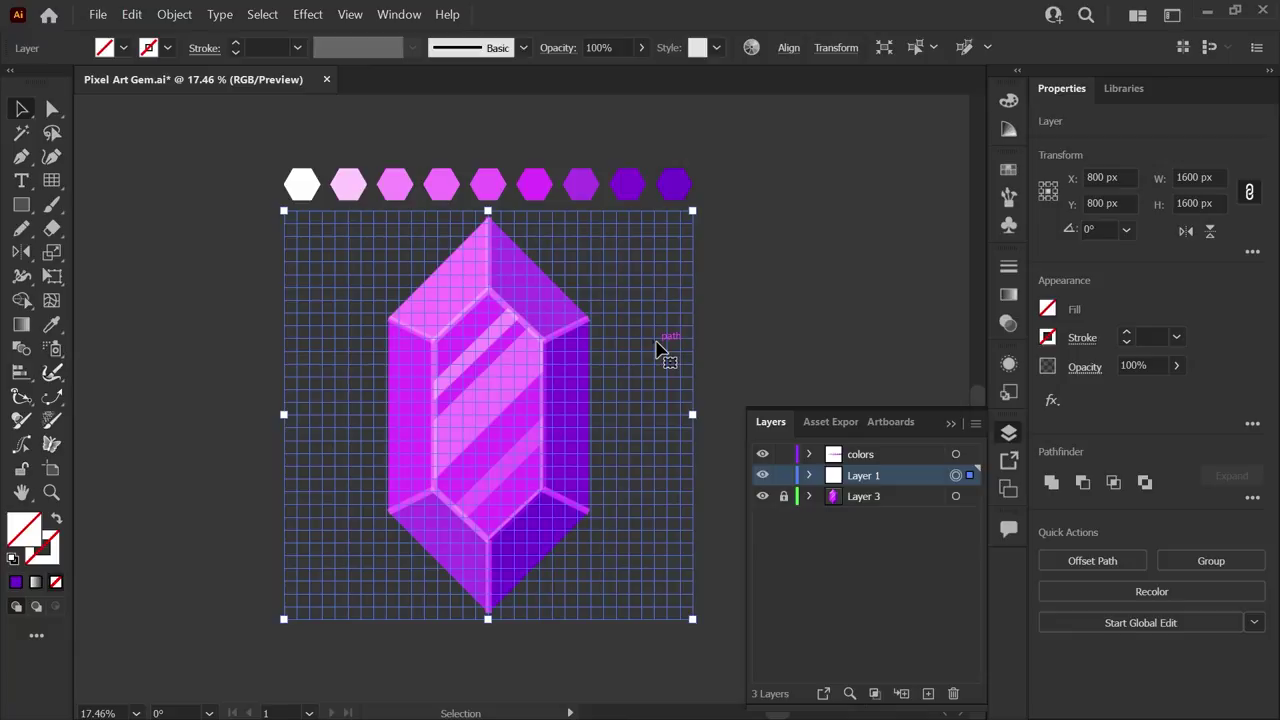
Open a second window of the gem file and tile both views side by side.
left_click(402, 16)
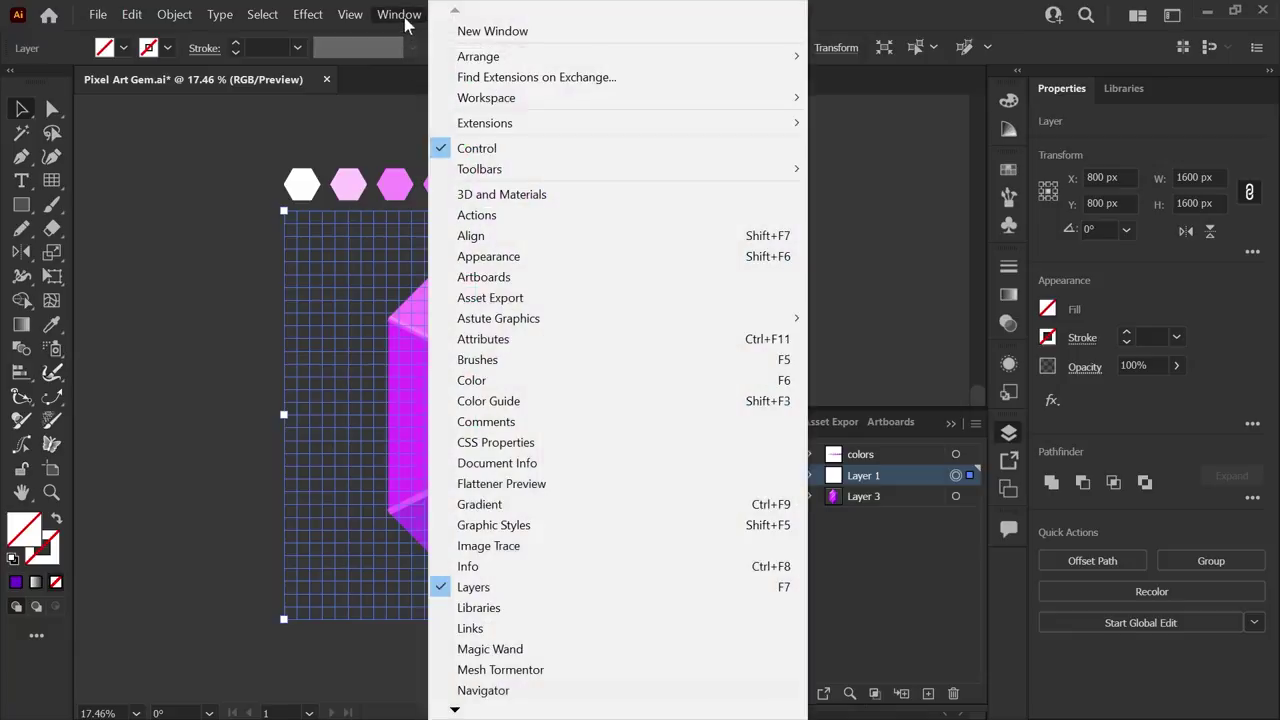
left_click(445, 31)
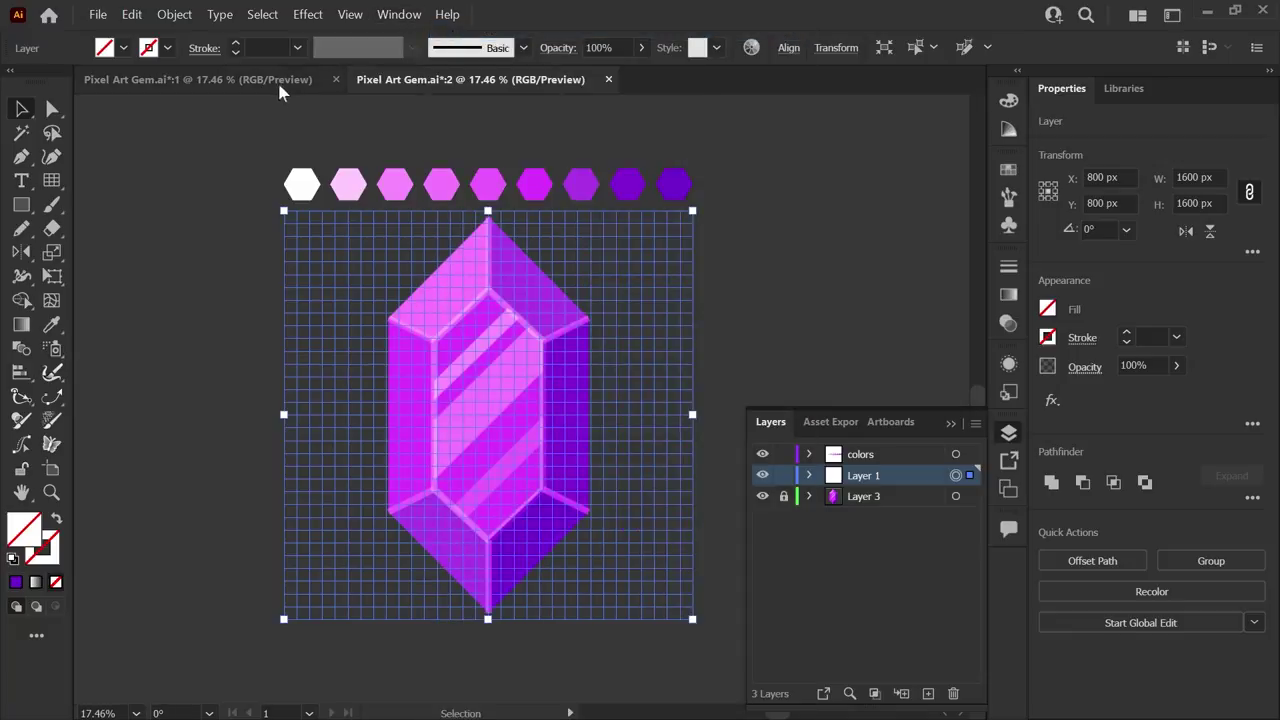
left_click(405, 79)
left_click(412, 18)
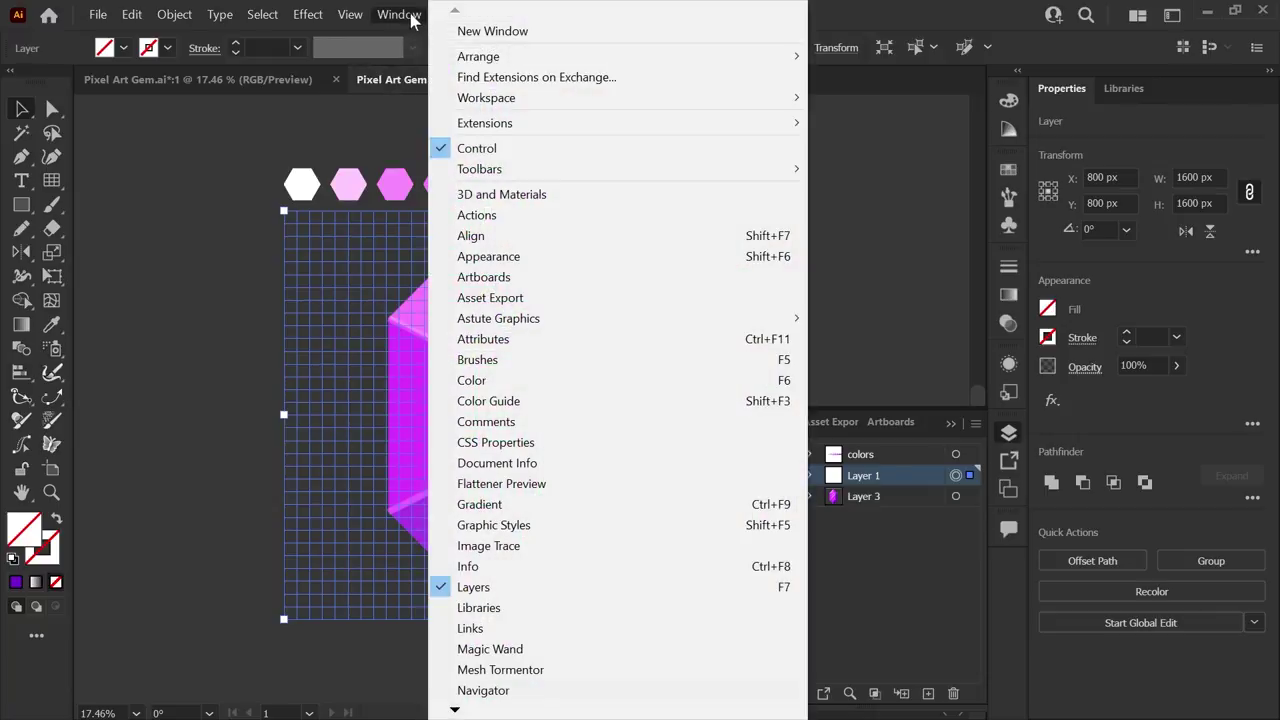
mouse_move(462, 57)
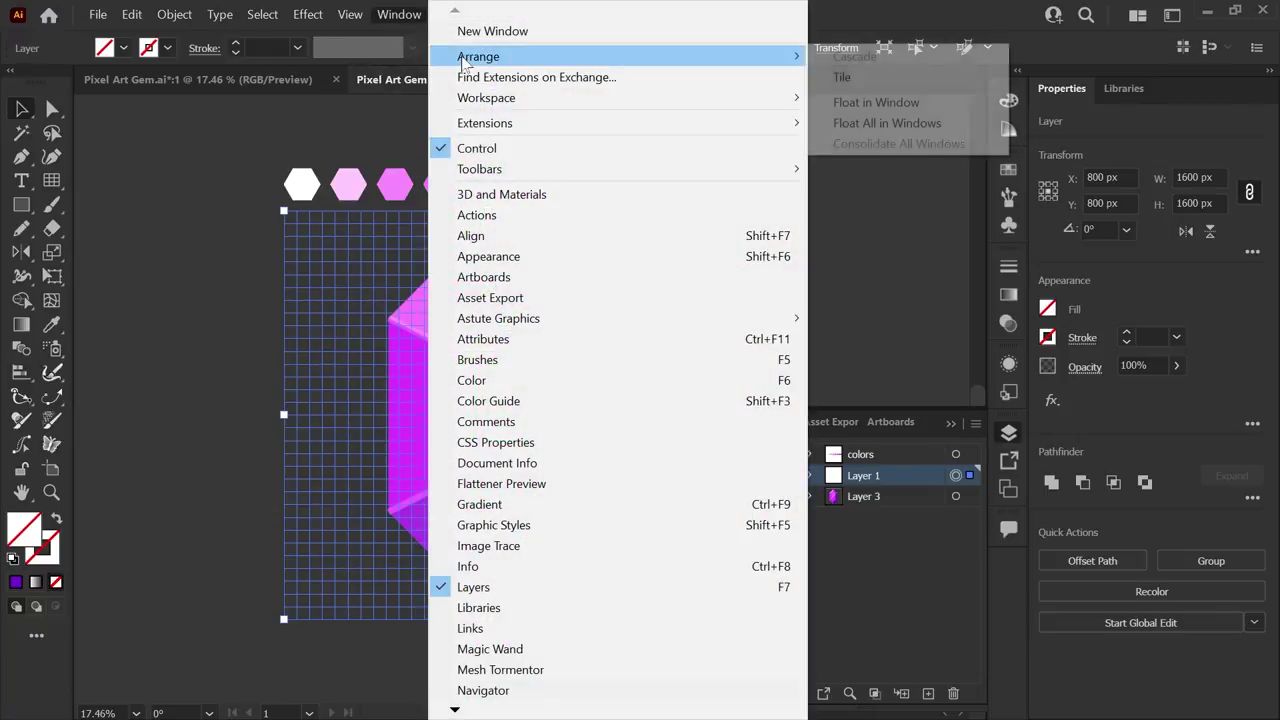
left_click(838, 78)
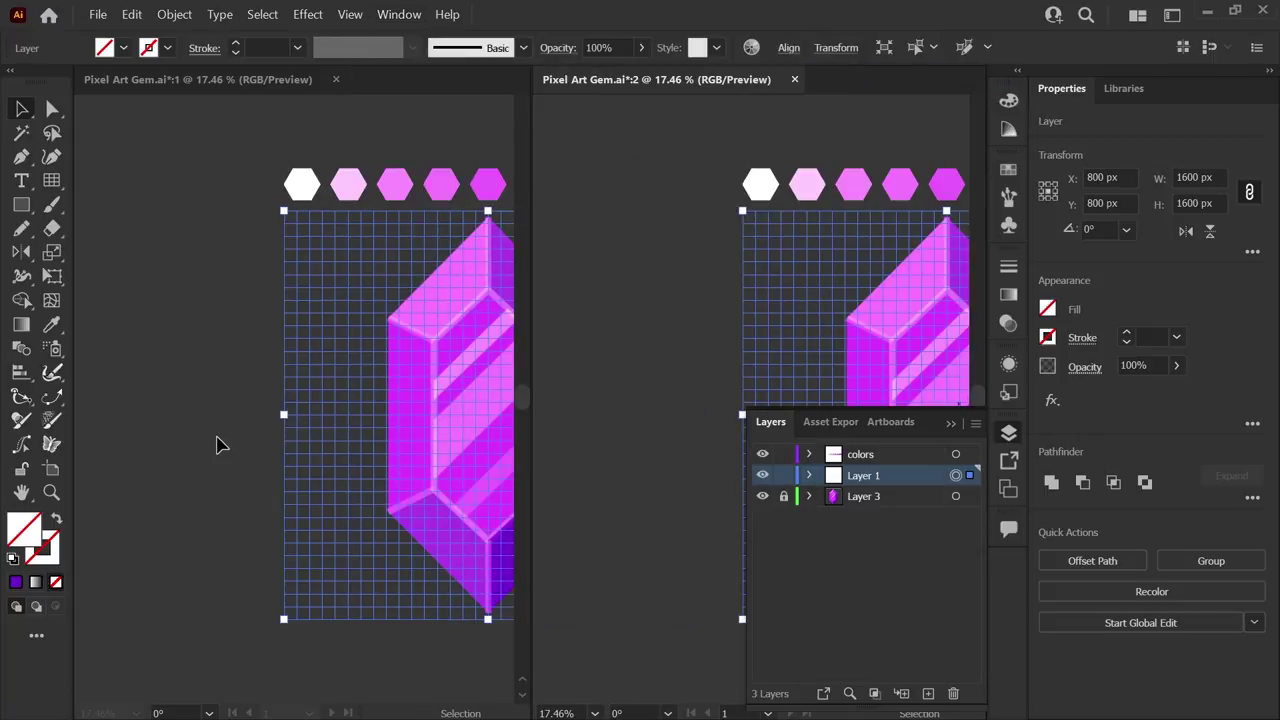
left_click(360, 443)
left_click_drag(360, 443, 206, 443)
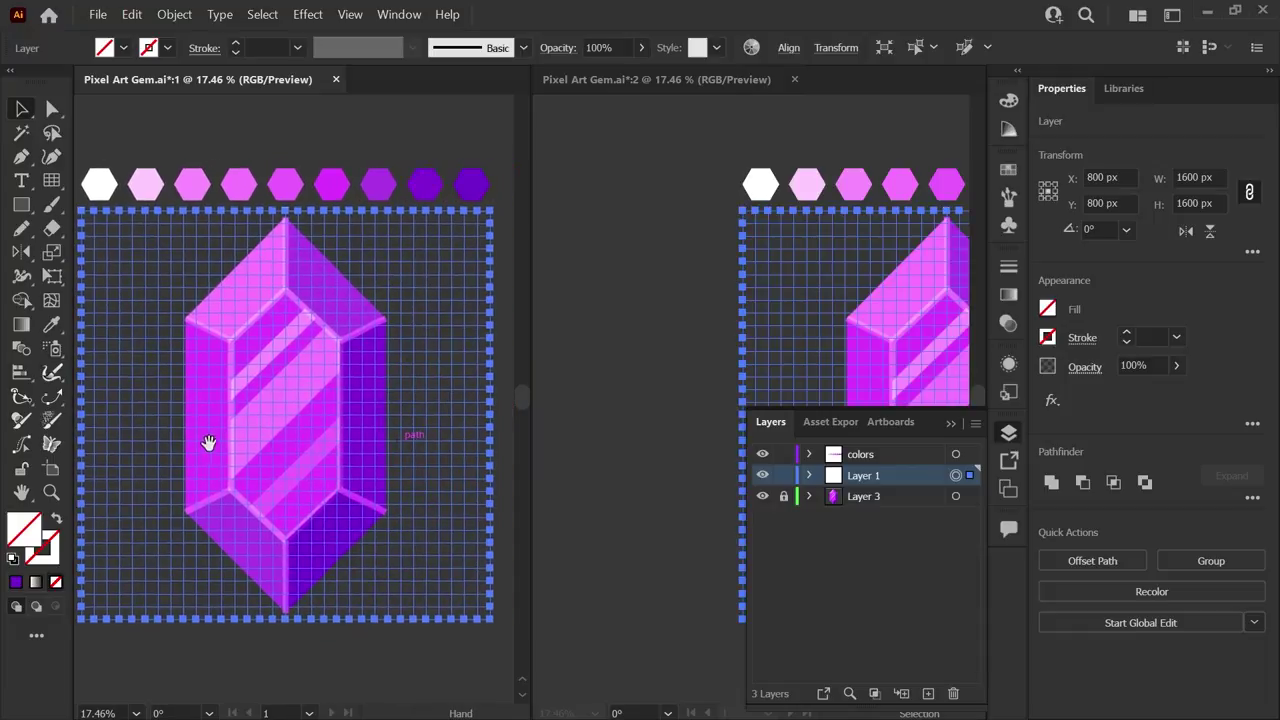
Widen the second view, hide the Layers panel, and zoom it to 3.13%.
left_click(676, 393)
left_click_drag(694, 370, 584, 366)
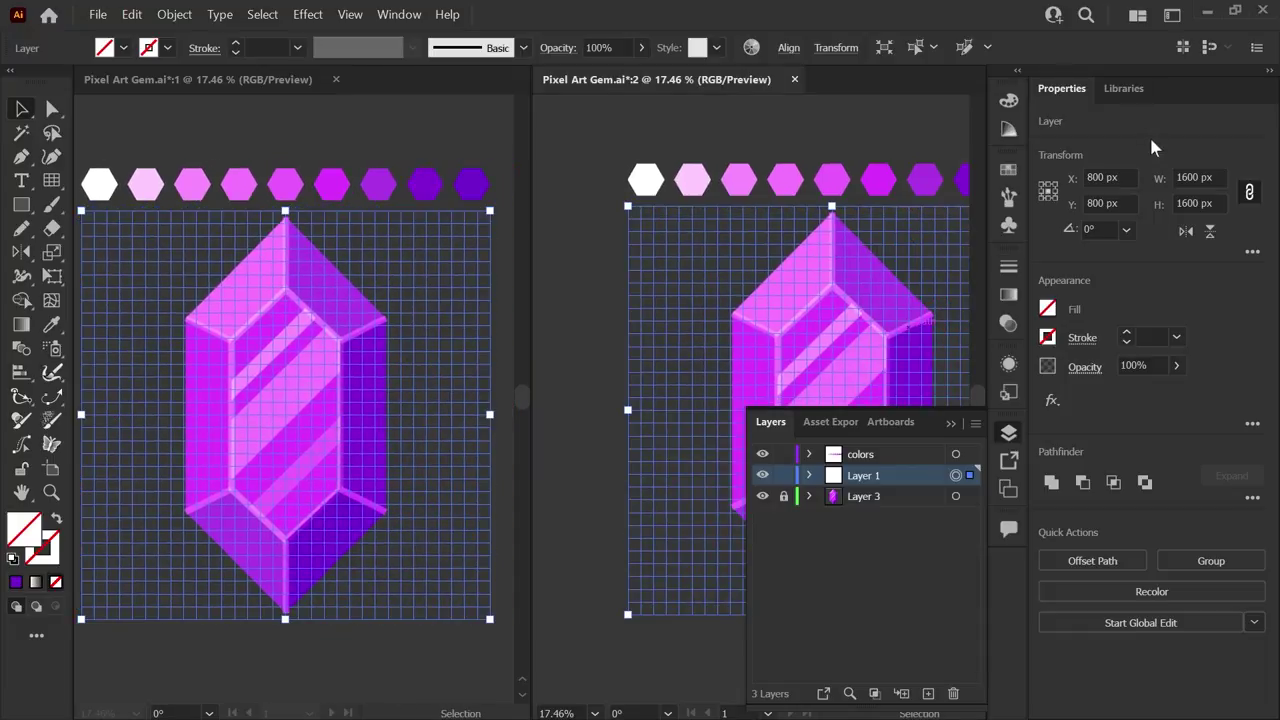
left_click(1269, 70)
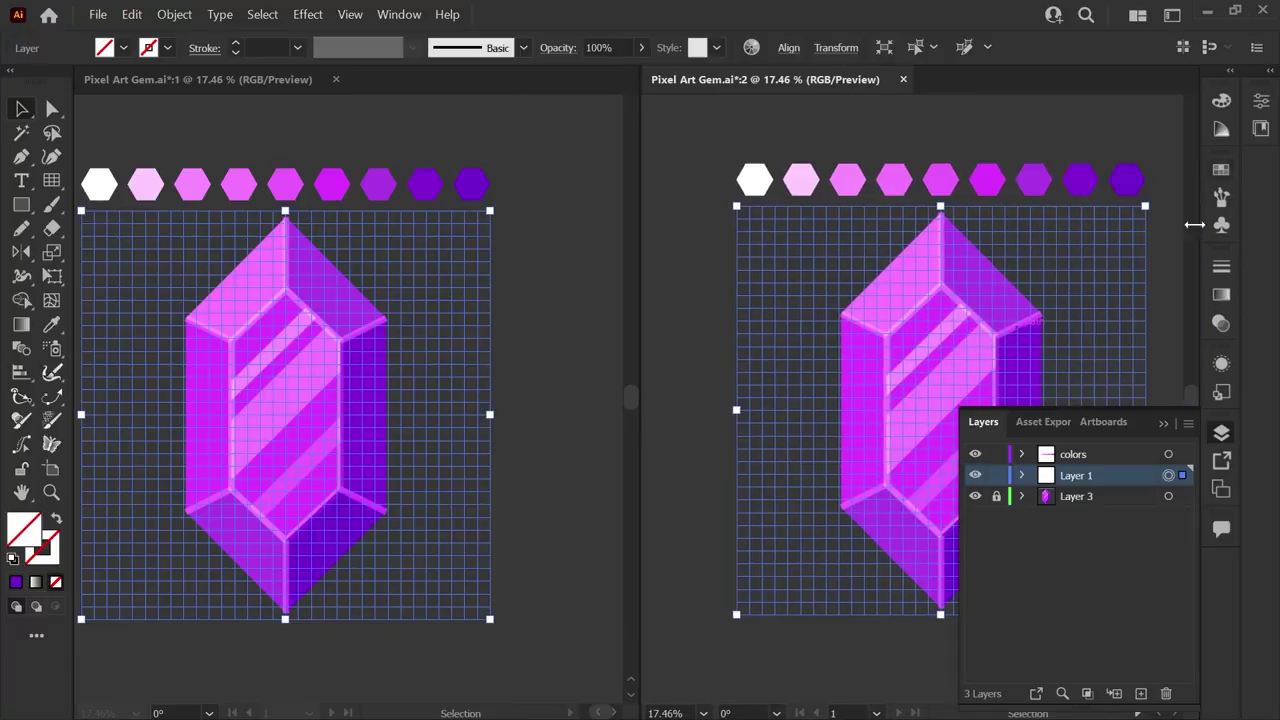
left_click(1224, 434)
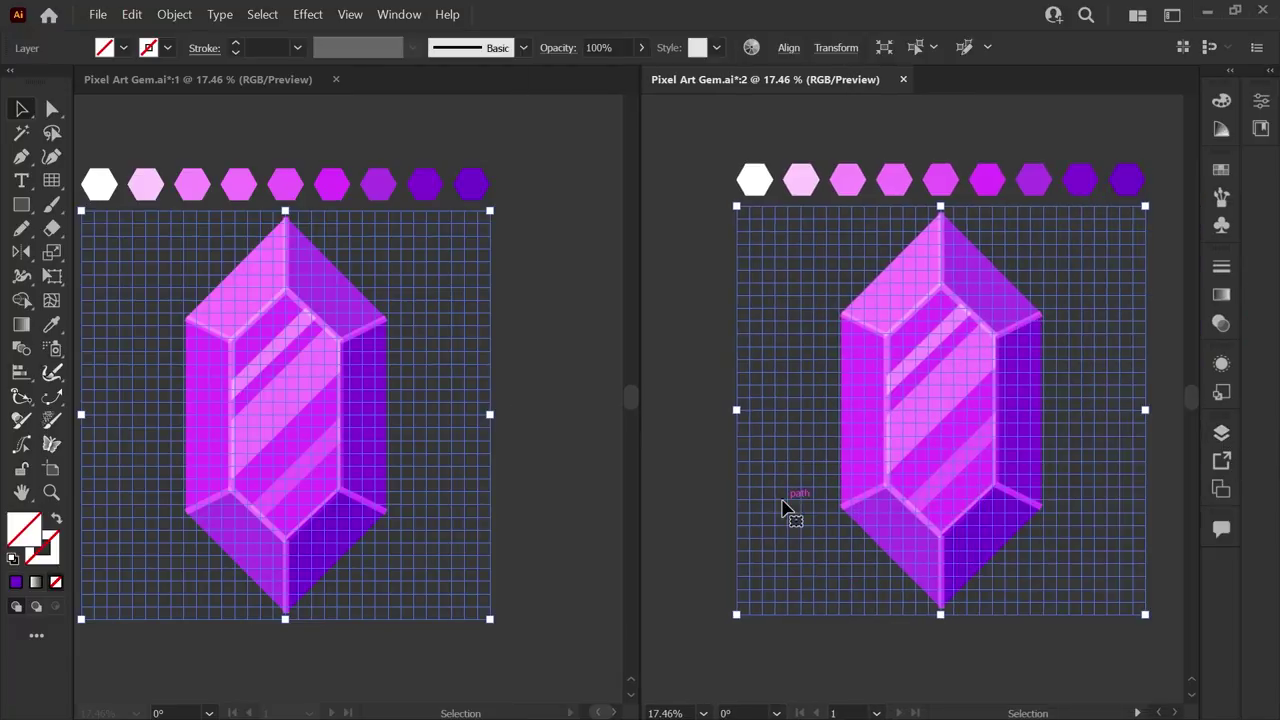
left_click(704, 713)
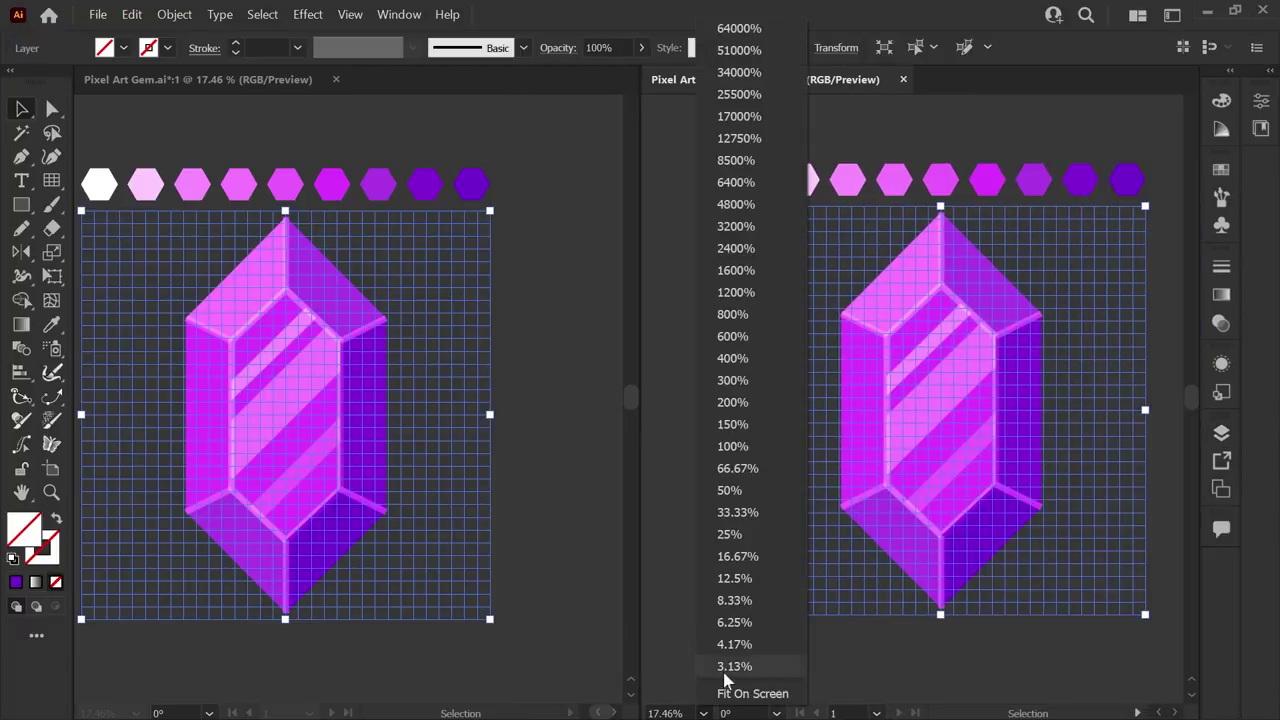
left_click(730, 672)
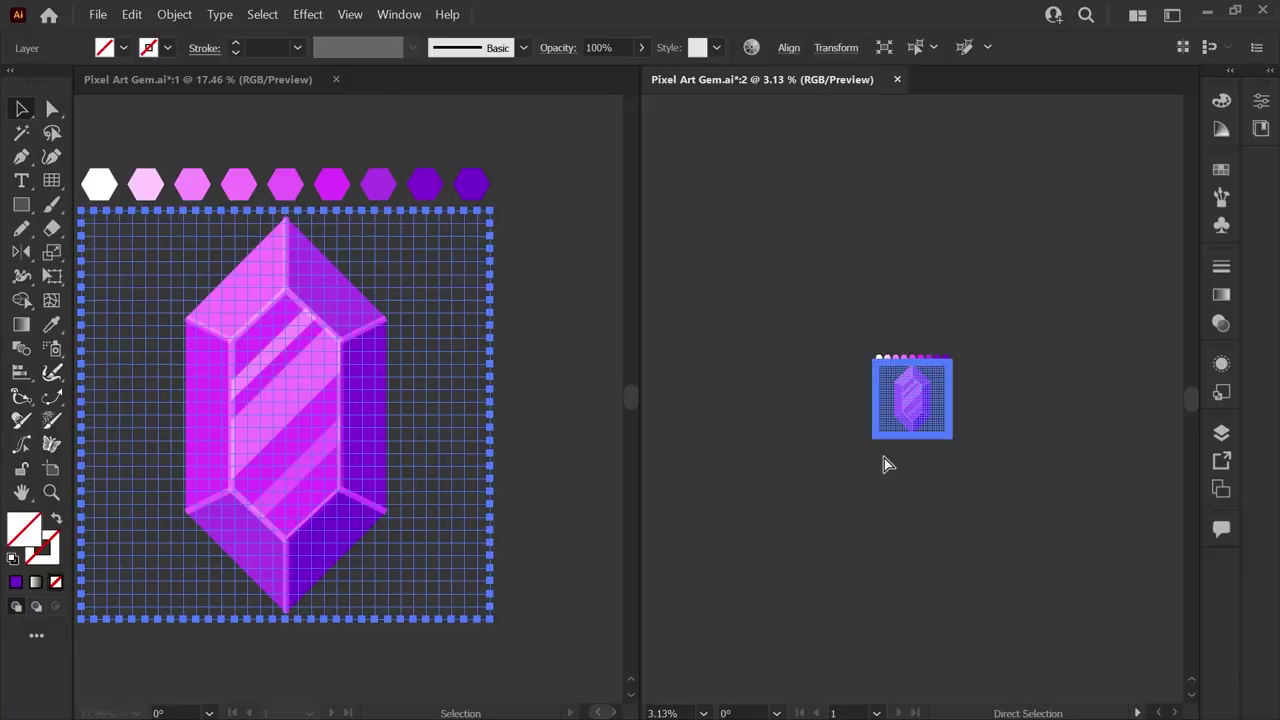
Hide the grid path edges in both the small preview and the full-size view.
key("ctrl+h")
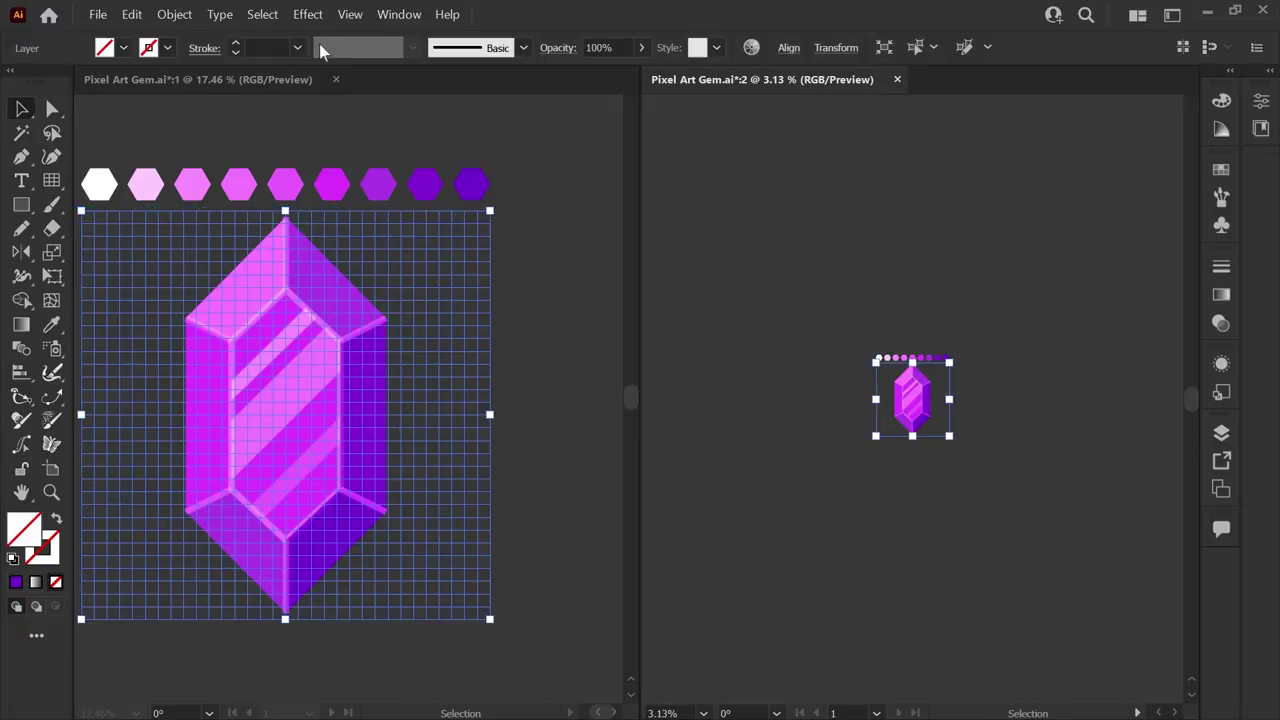
left_click(293, 89)
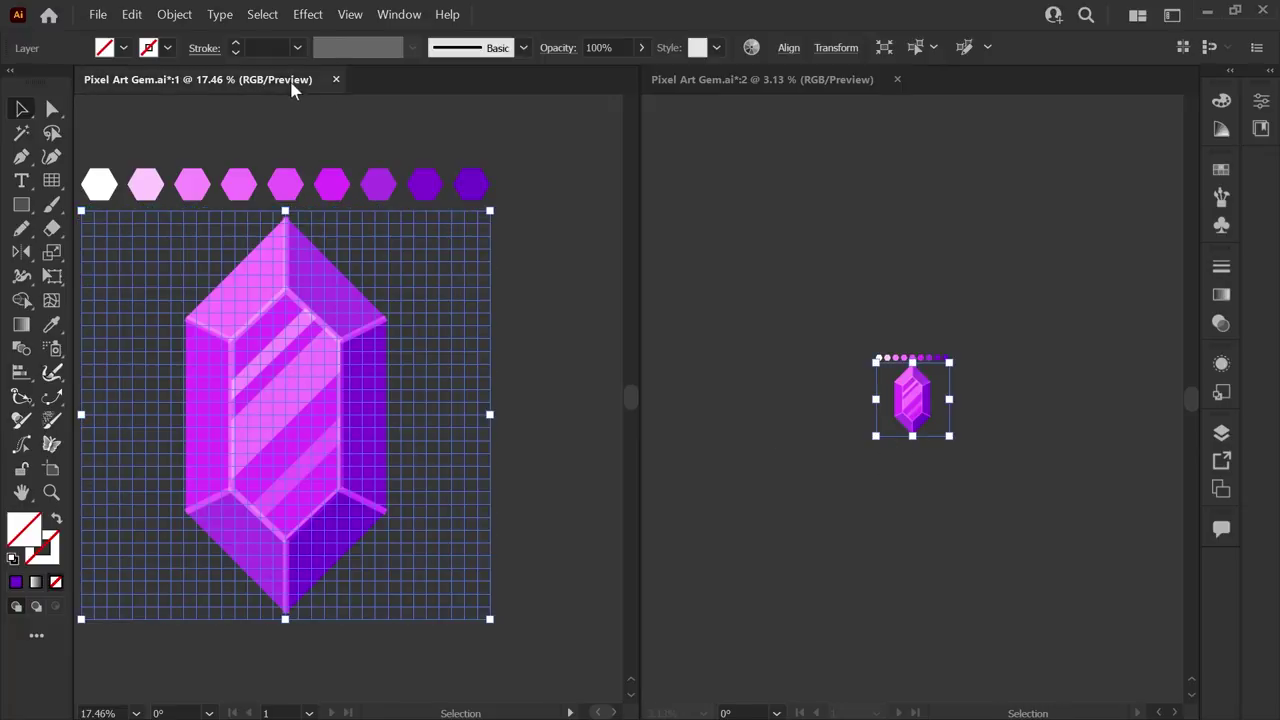
key("ctrl+apostrophe")
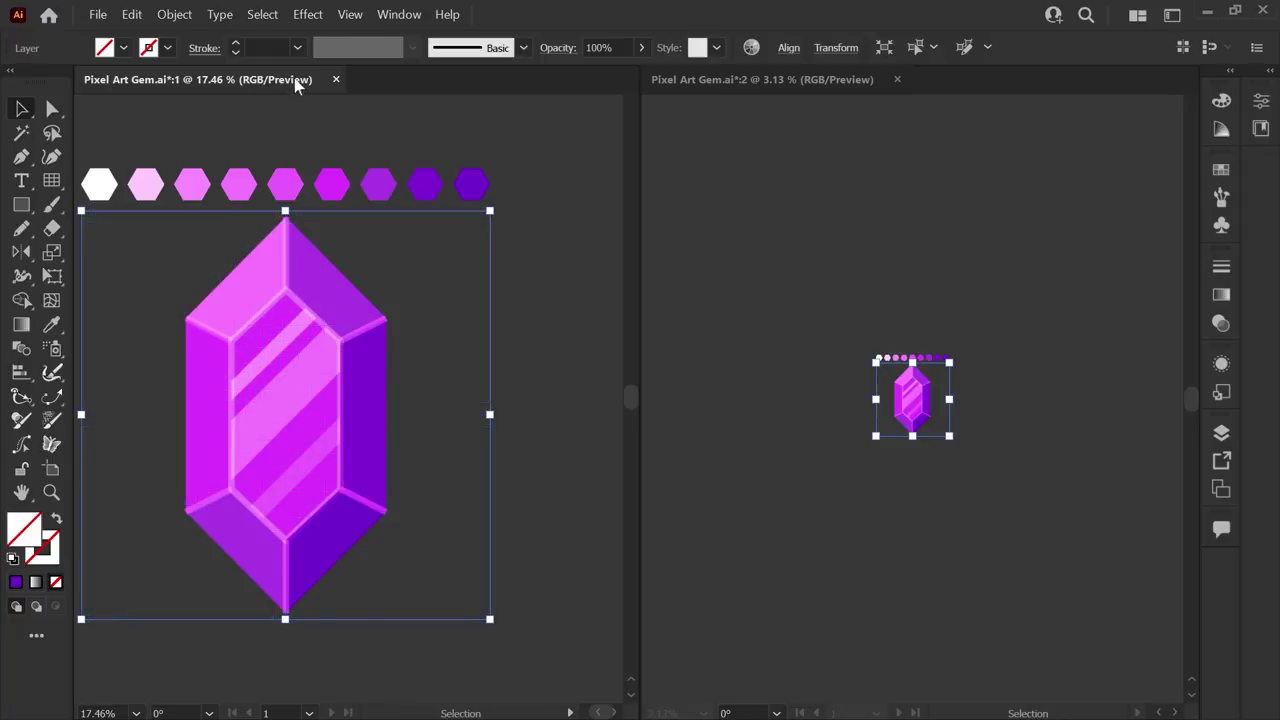
left_click(22, 302)
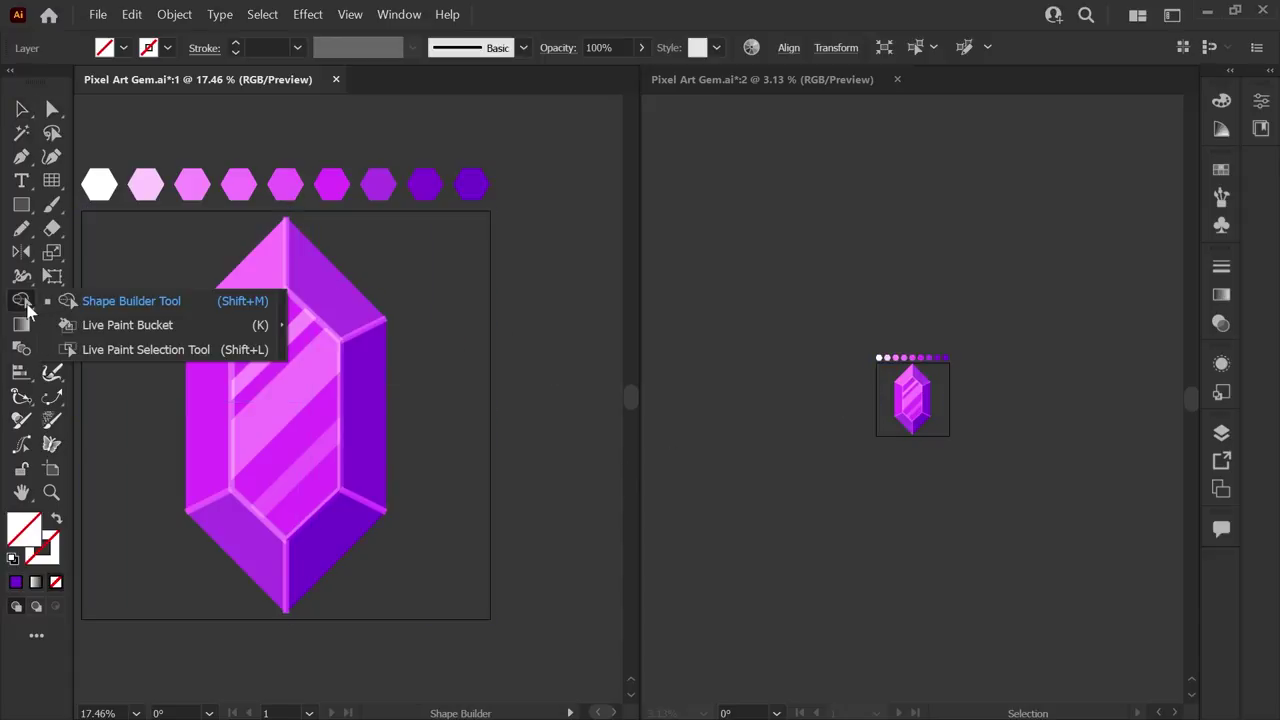
Turn the gem and grid into a Live Paint group and set magenta as the paint colour.
left_click(57, 330)
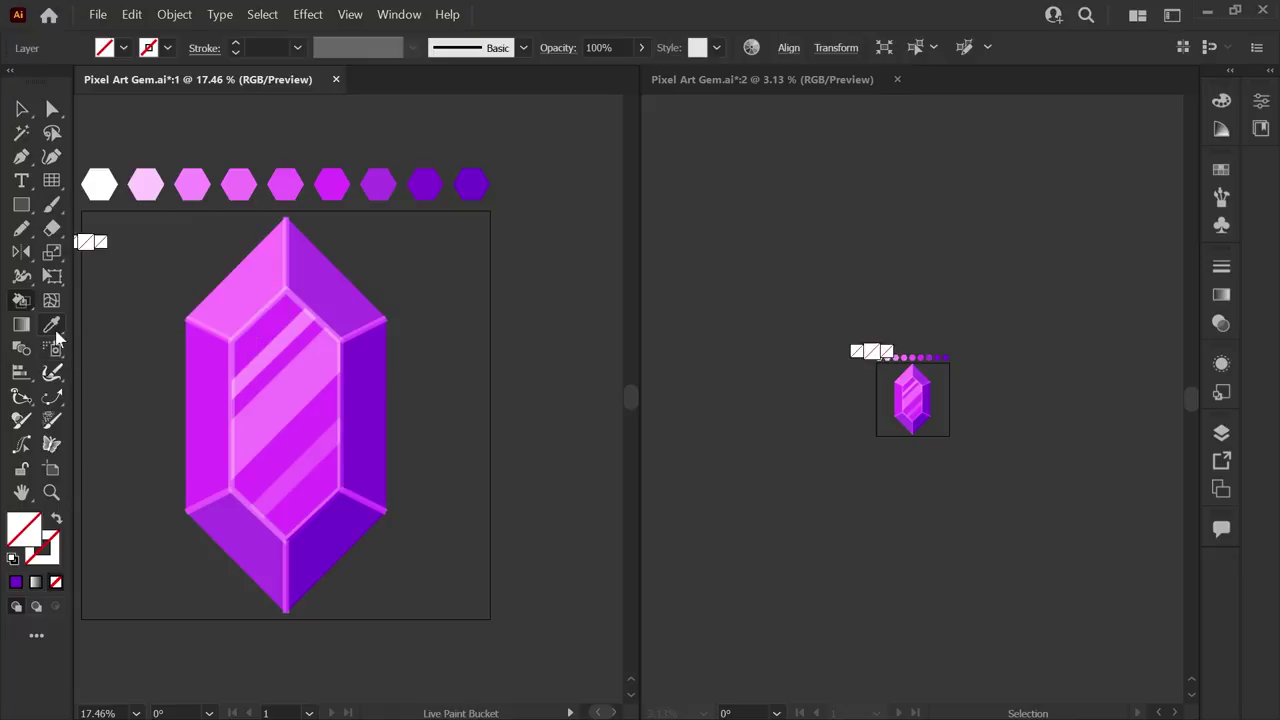
left_click(400, 362)
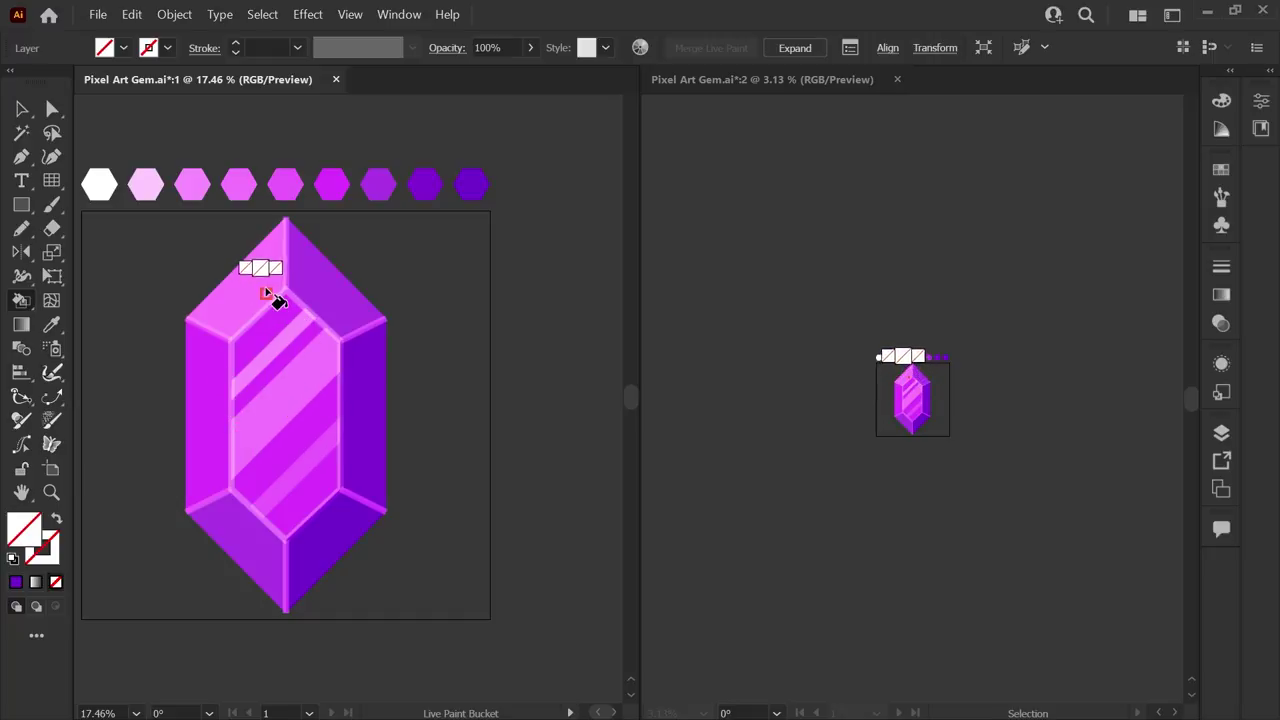
key("Left")
key("Left")
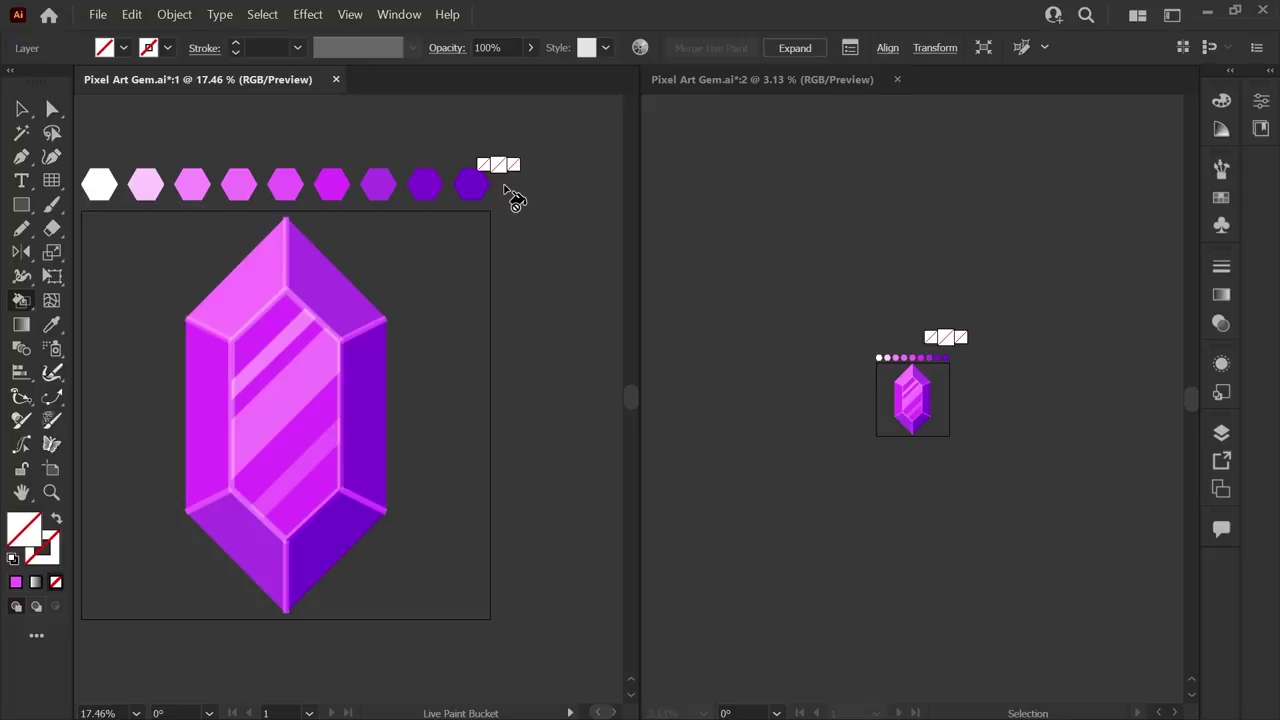
Pick the magenta swatch, then cycle through the palette colours with the arrow keys.
left_click(1221, 197)
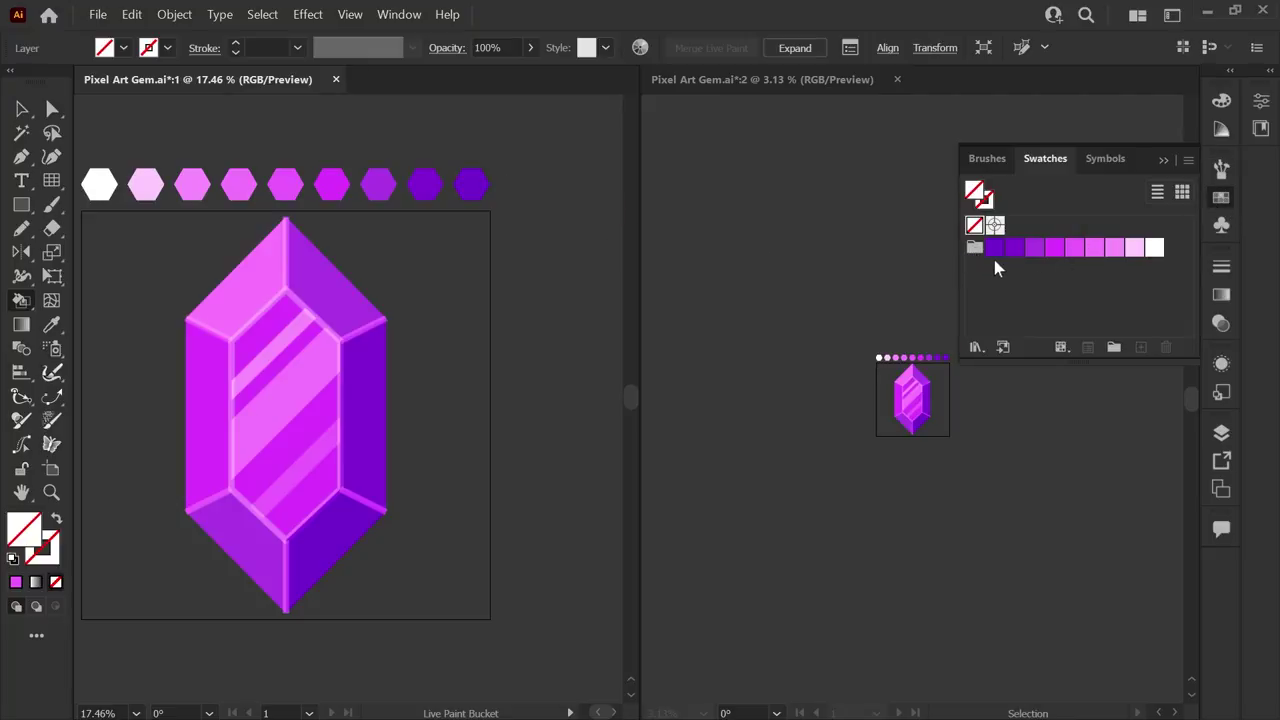
left_click(1055, 250)
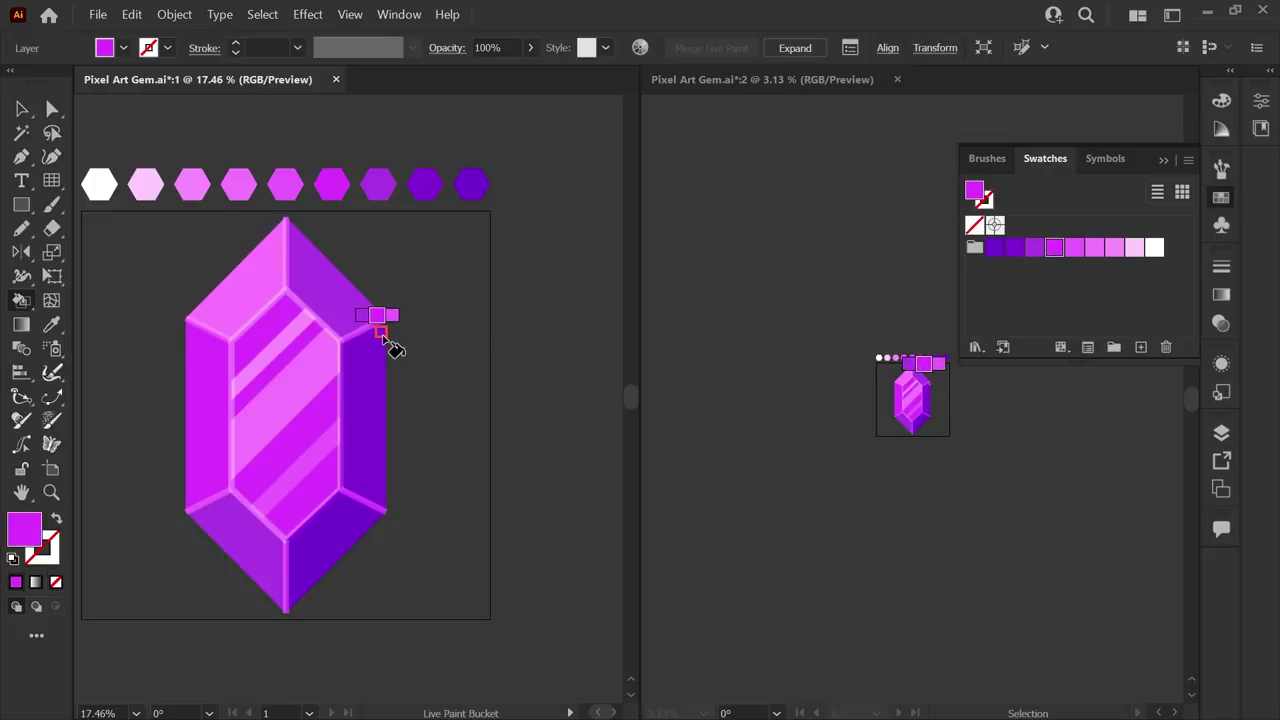
key("Right")
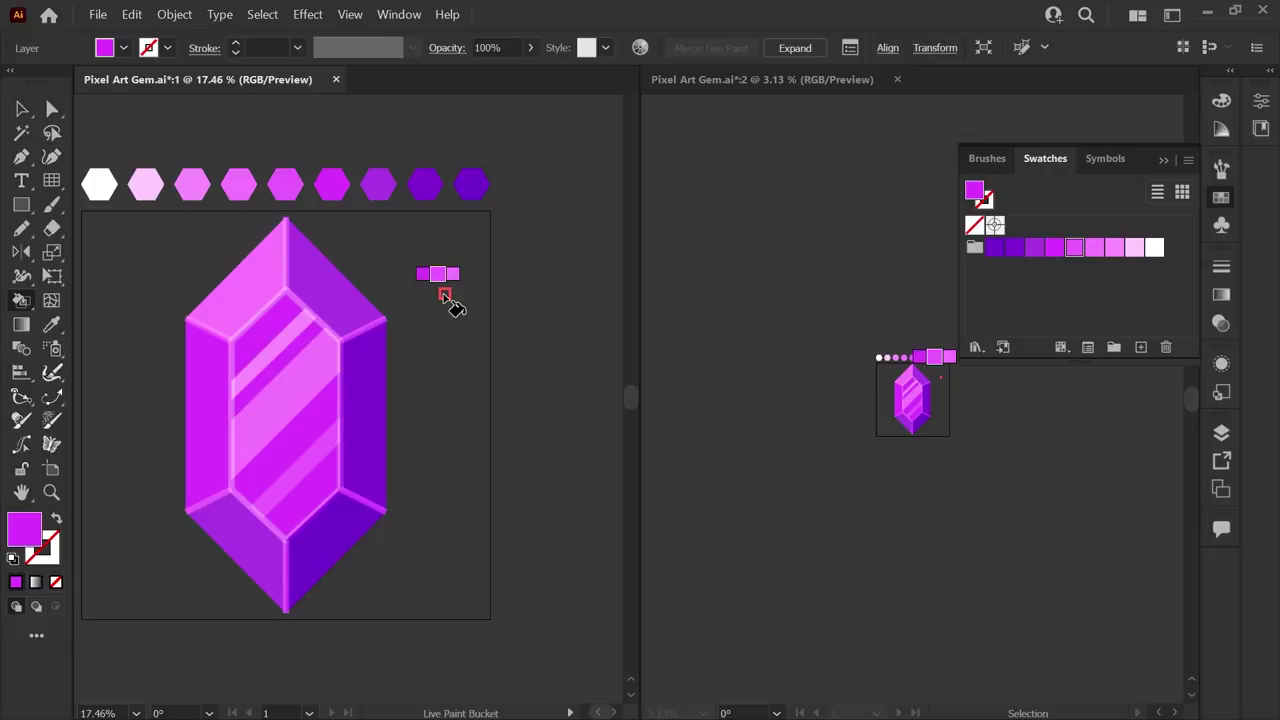
key("Right")
key("Left")
key("Left")
key("Left")
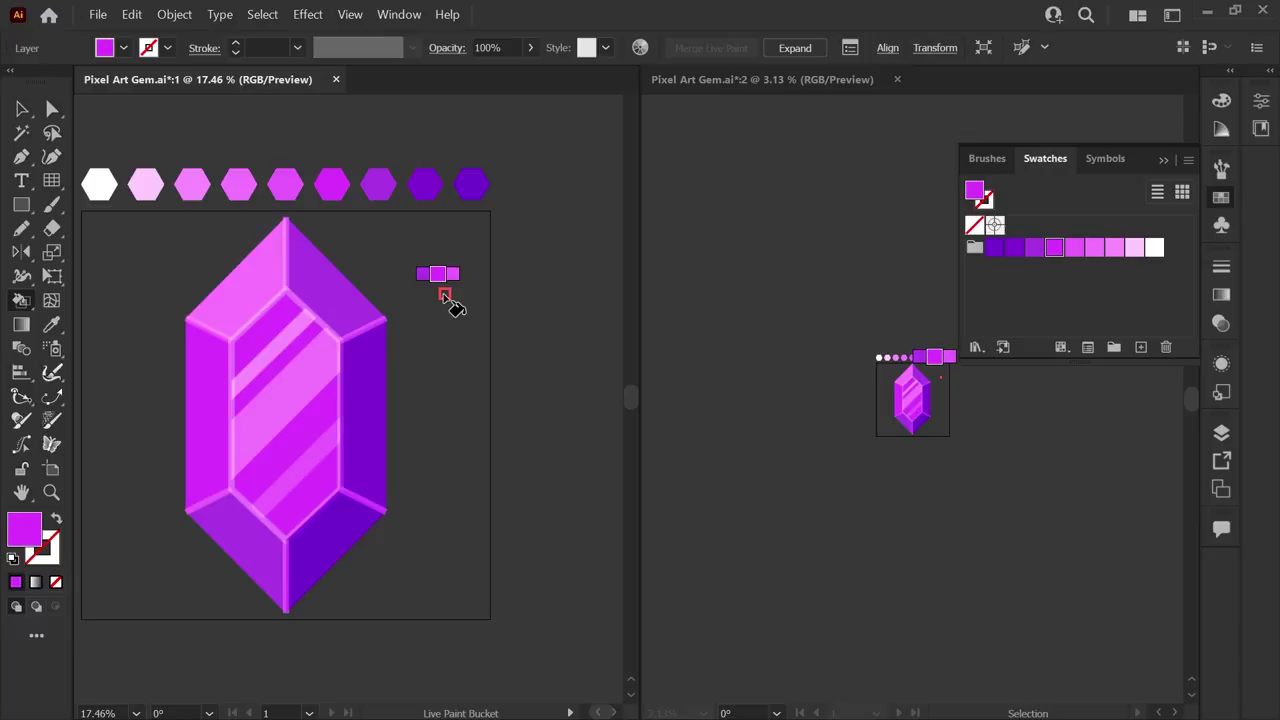
key("Right")
key("Left")
key("Left")
key("Left")
key("Left")
key("Left")
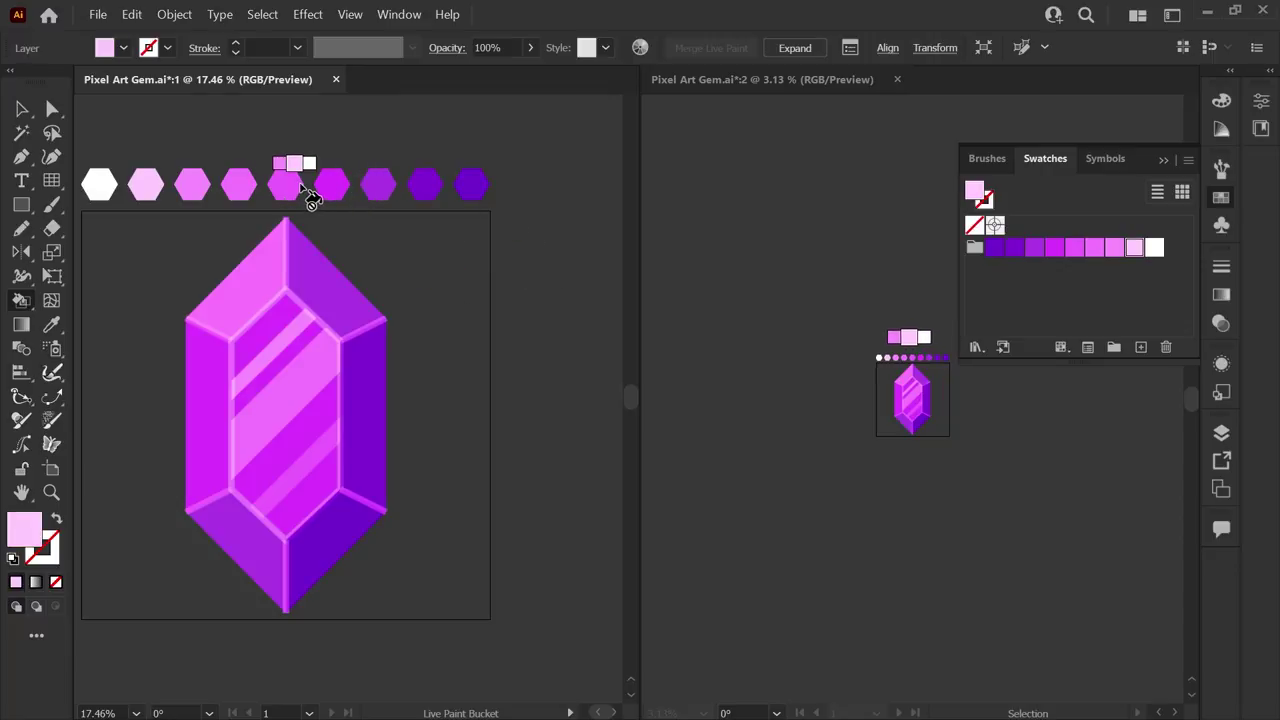
Sample colours from the hexagon palette, ending on the fourth hexagon's lighter magenta.
left_click(197, 182, "alt")
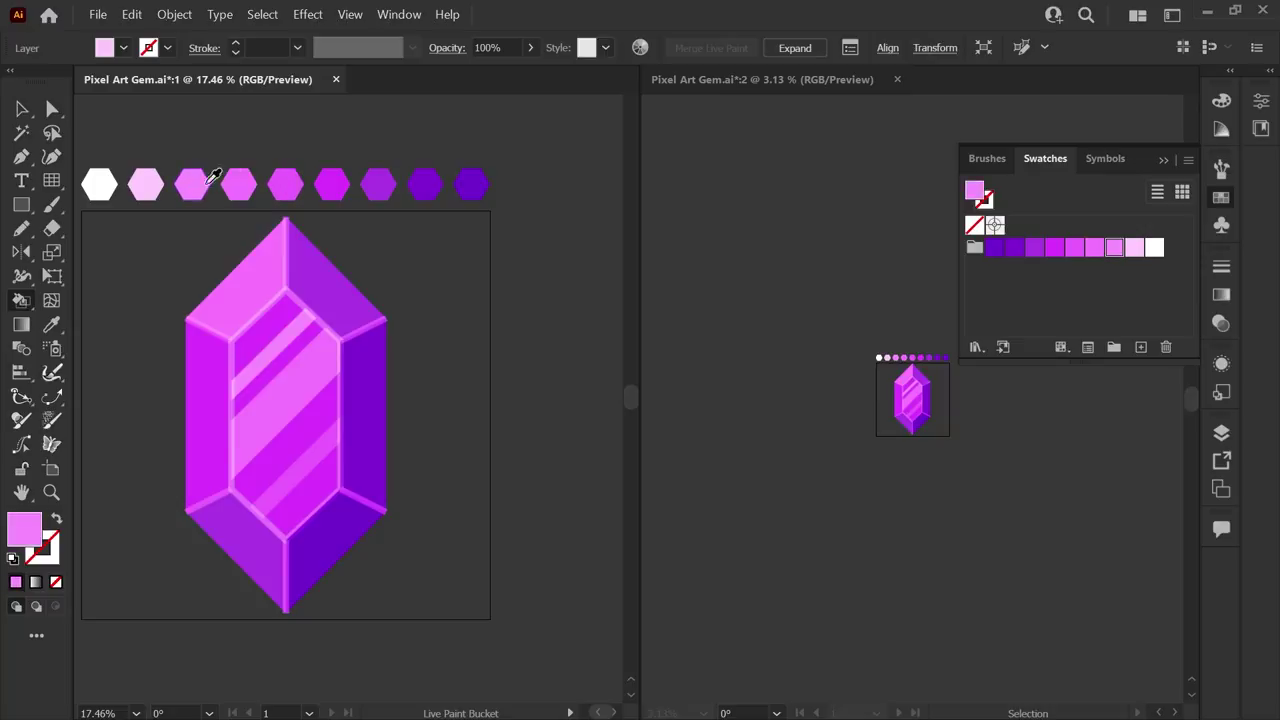
left_click(238, 180, "alt")
left_click(300, 180, "alt")
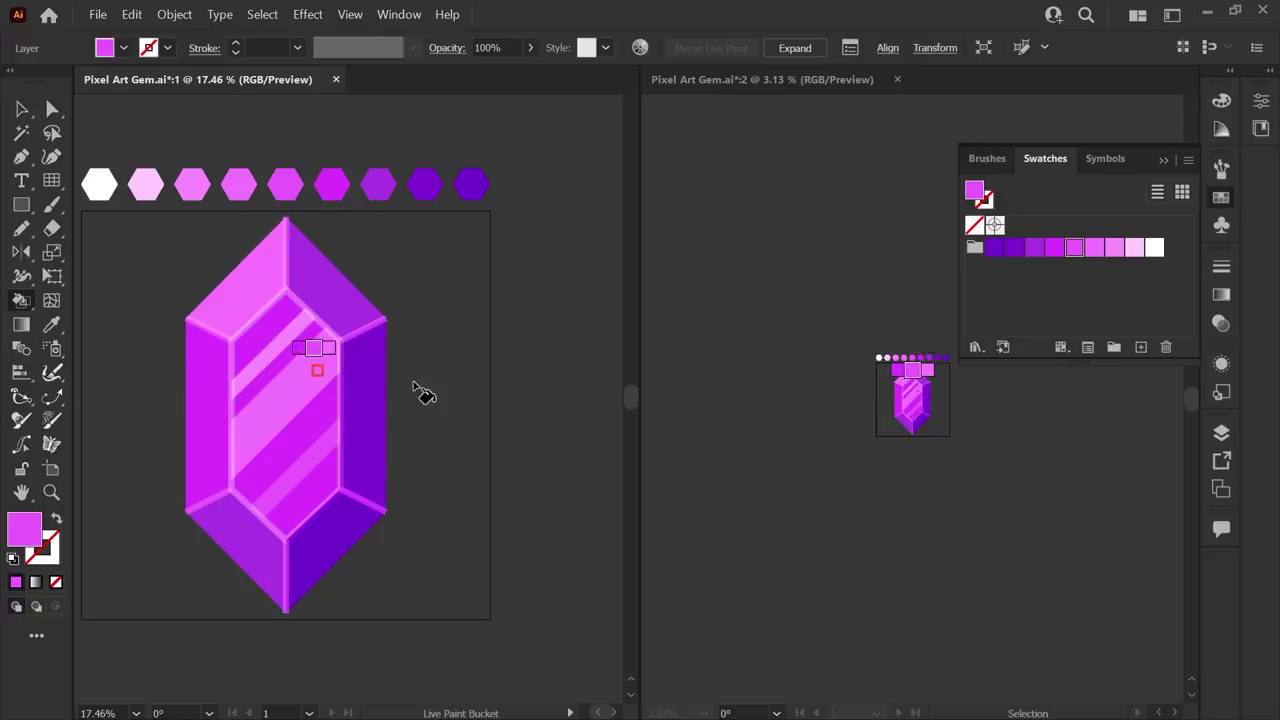
left_click(1220, 199)
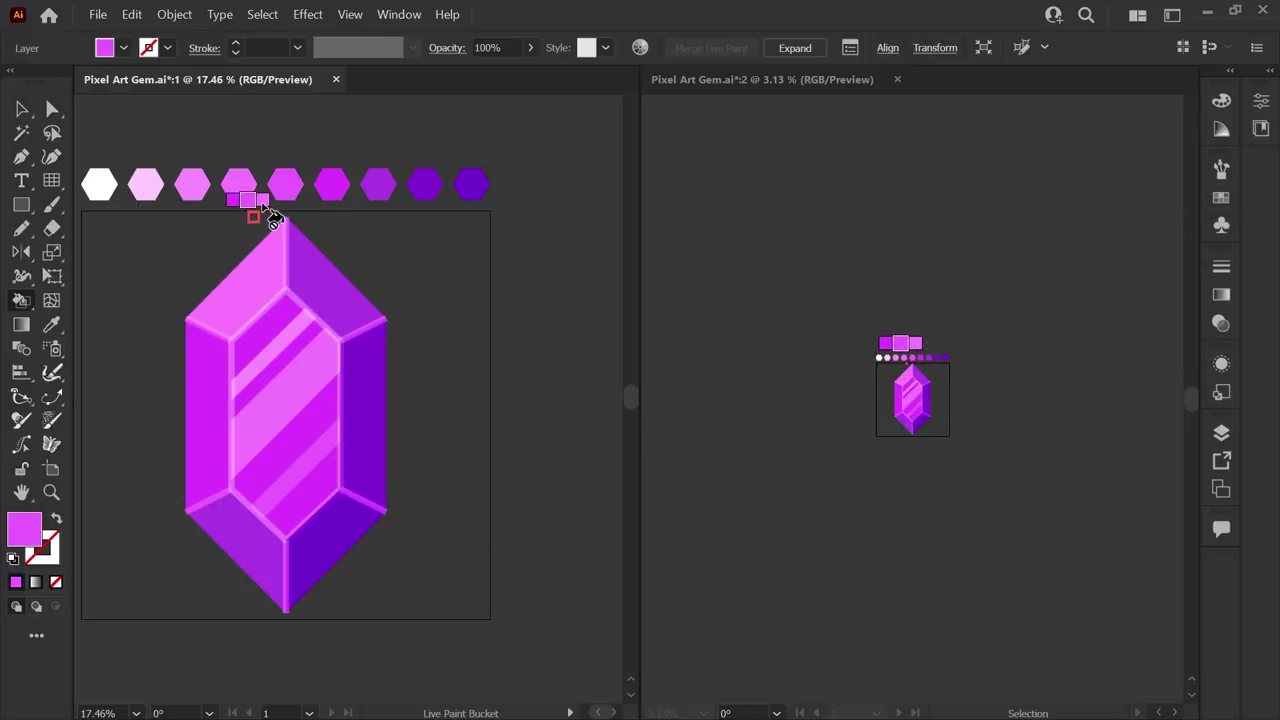
left_click(240, 180, "alt")
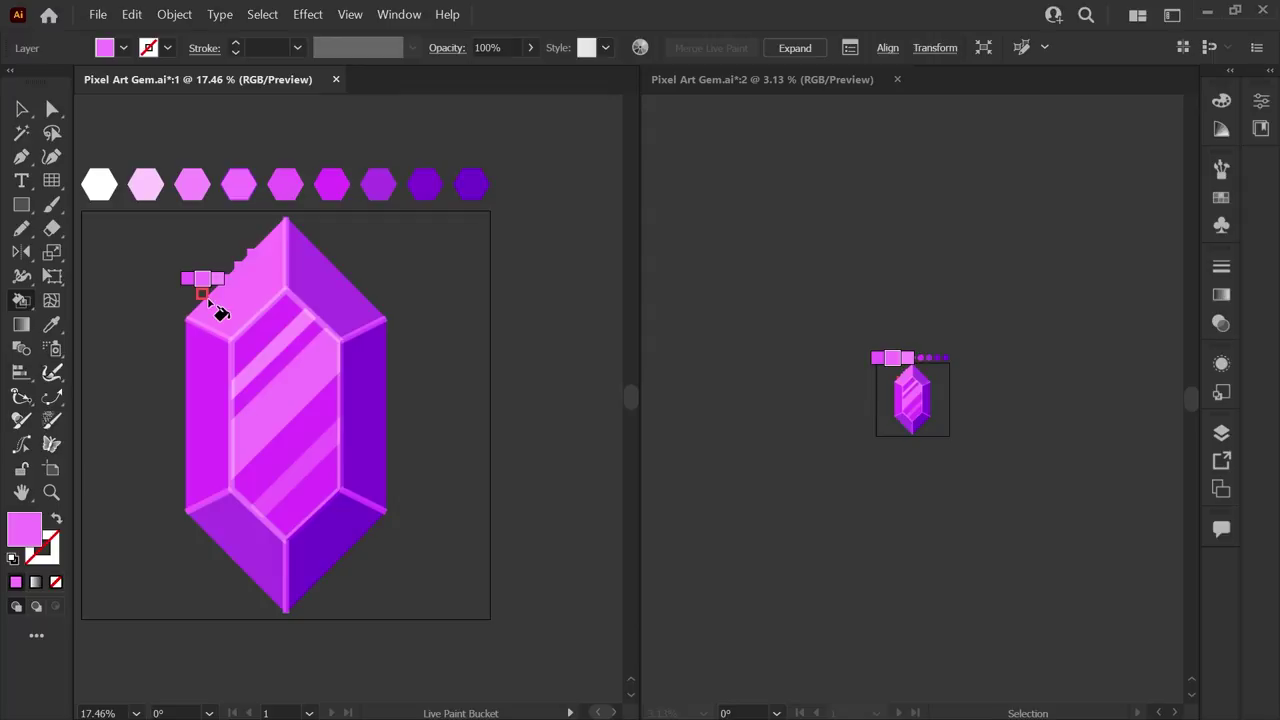
Set the reference gem image on Layer 3 to 80% opacity.
left_click(1221, 432)
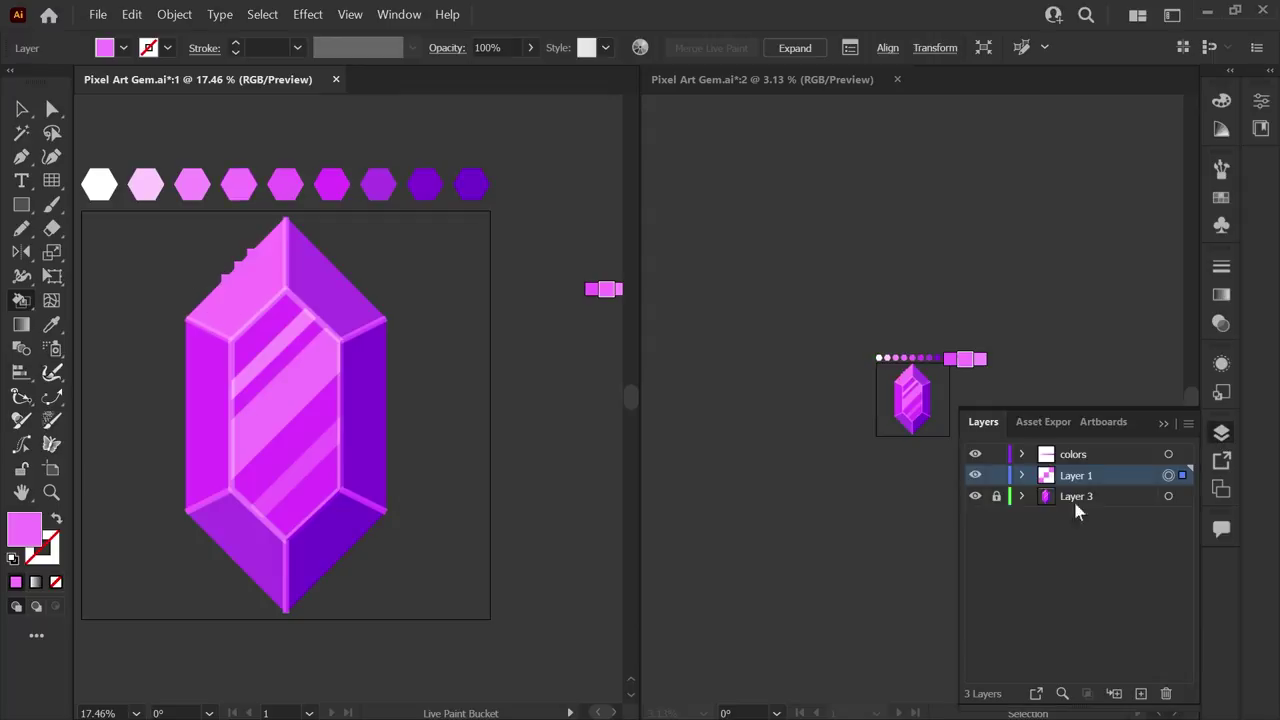
left_click(1168, 496)
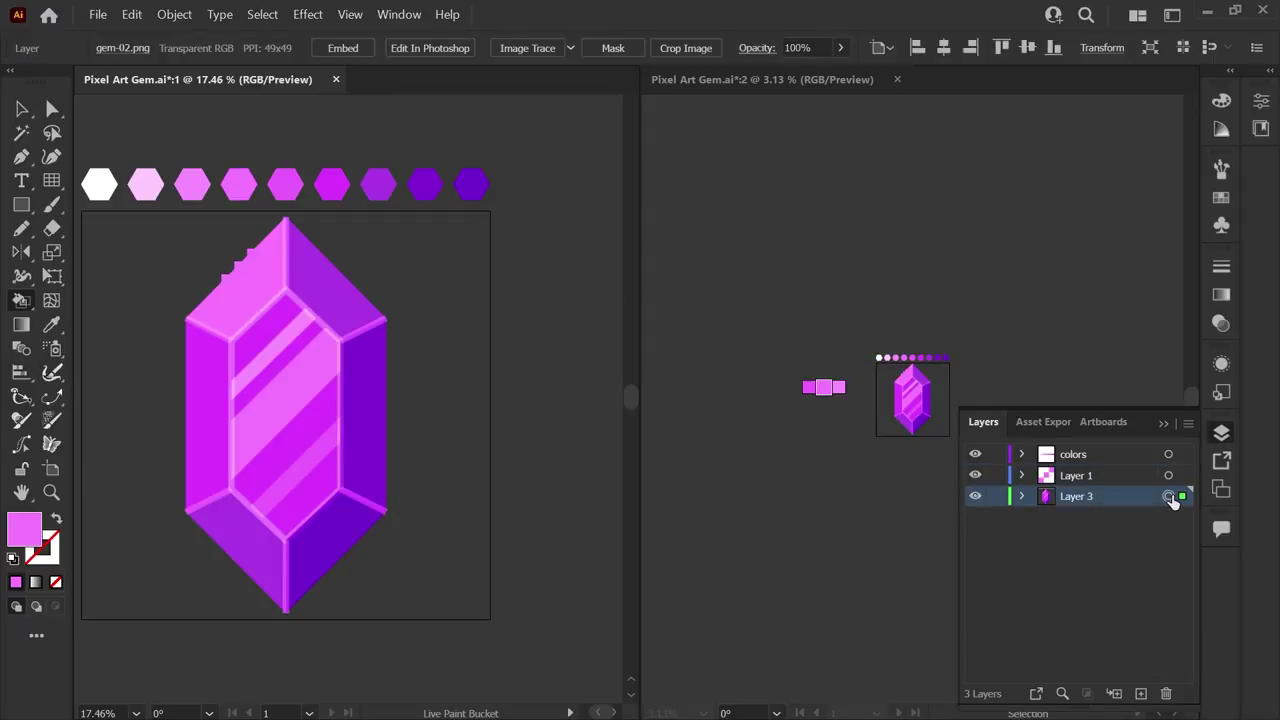
left_click(1221, 323)
left_click(1150, 288)
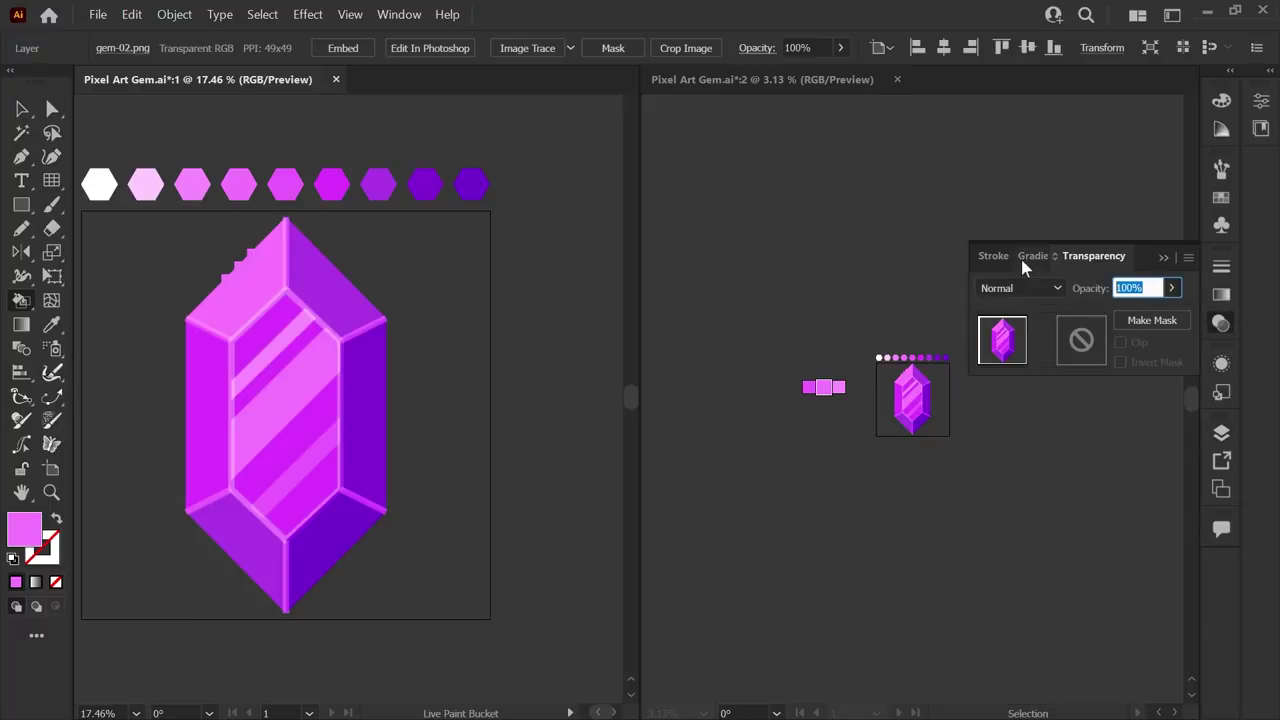
type("50")
key("Return")
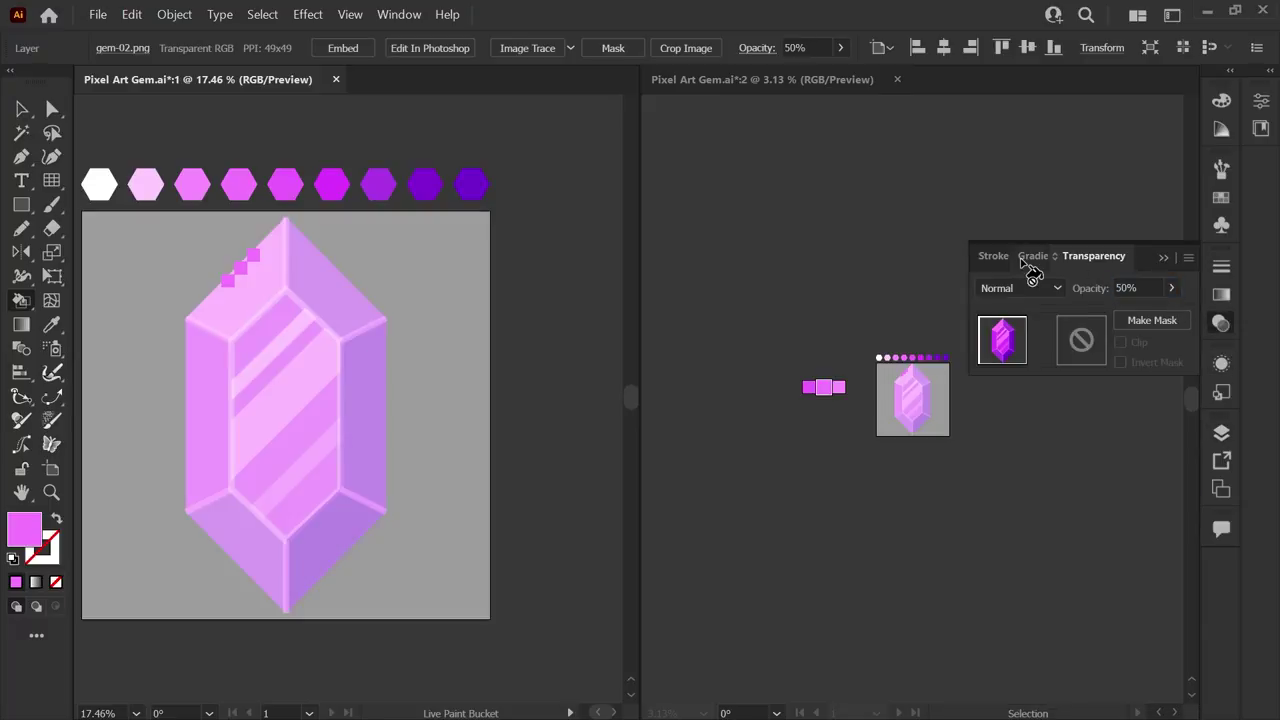
left_click(1140, 288)
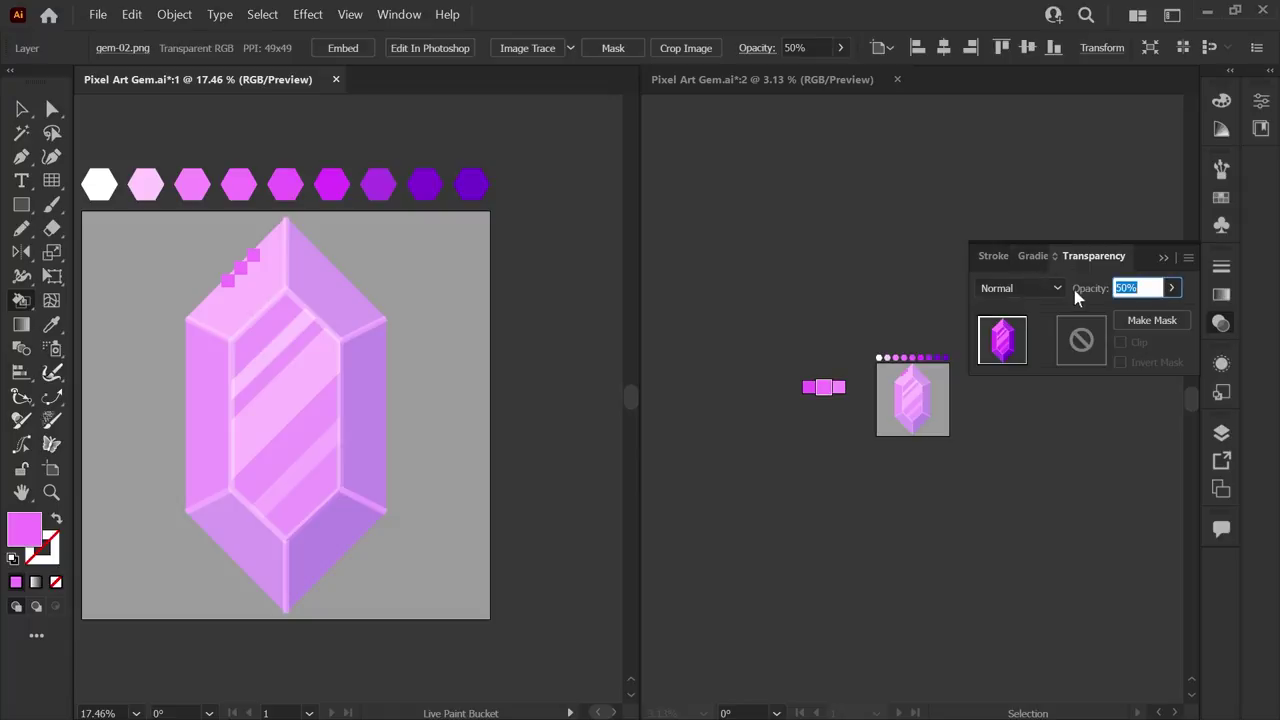
type("80")
key("Return")
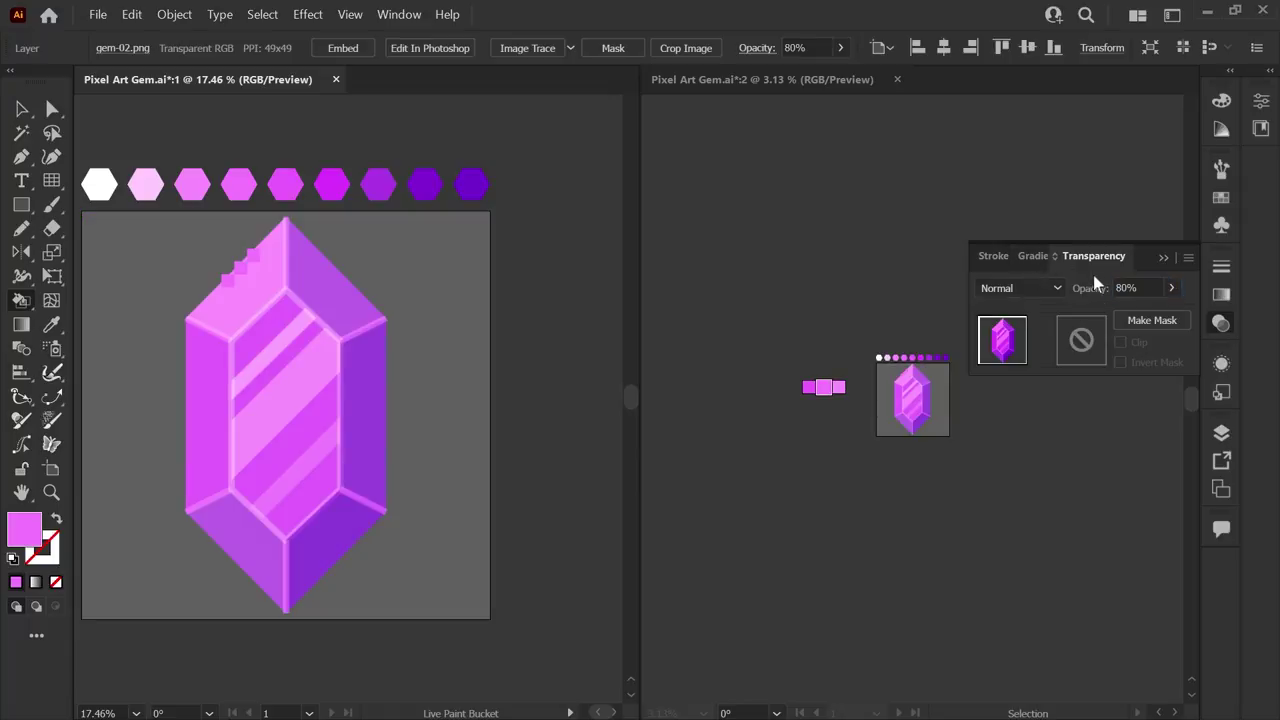
Lock Layer 3 so the reference image stays put.
left_click(1221, 332)
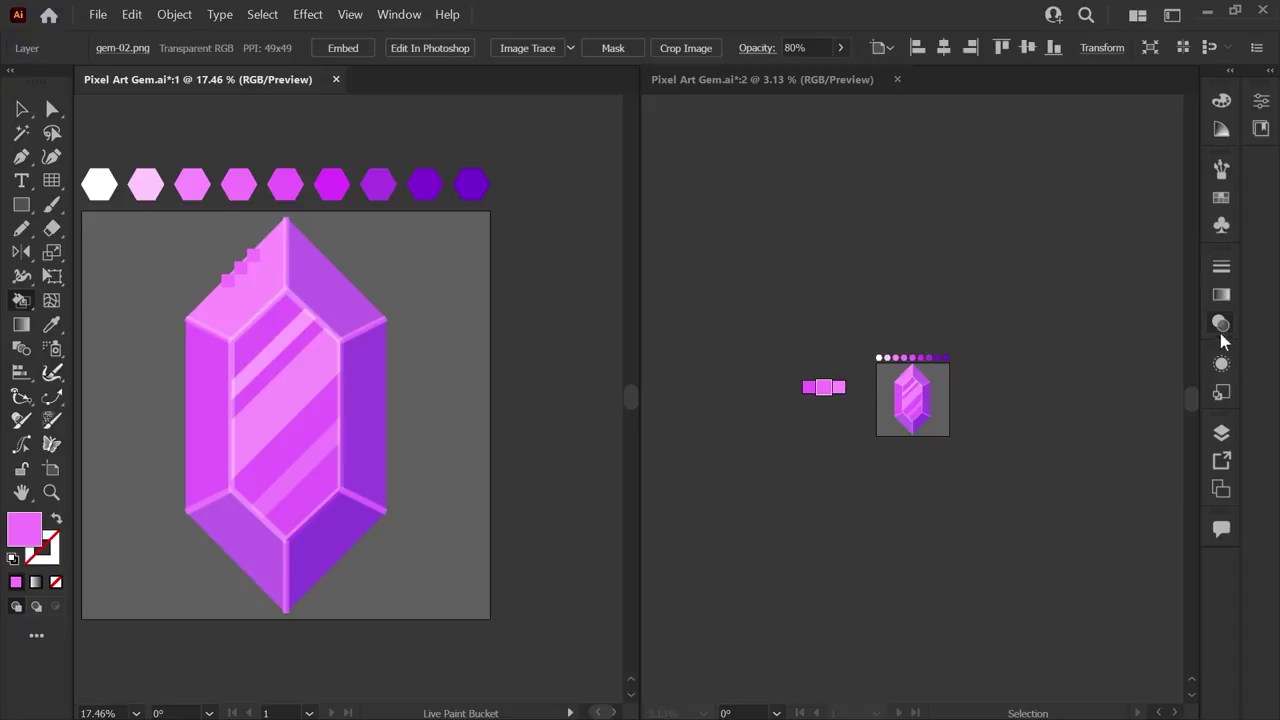
left_click(1224, 430)
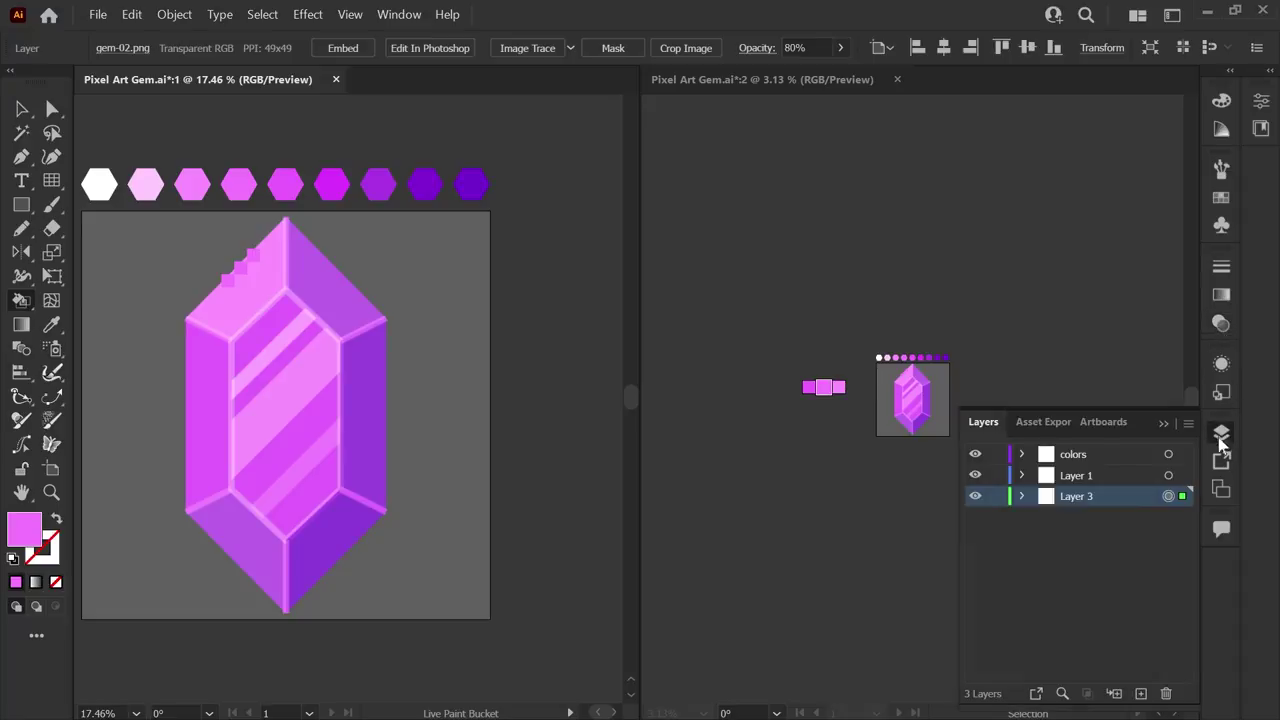
left_click(997, 497)
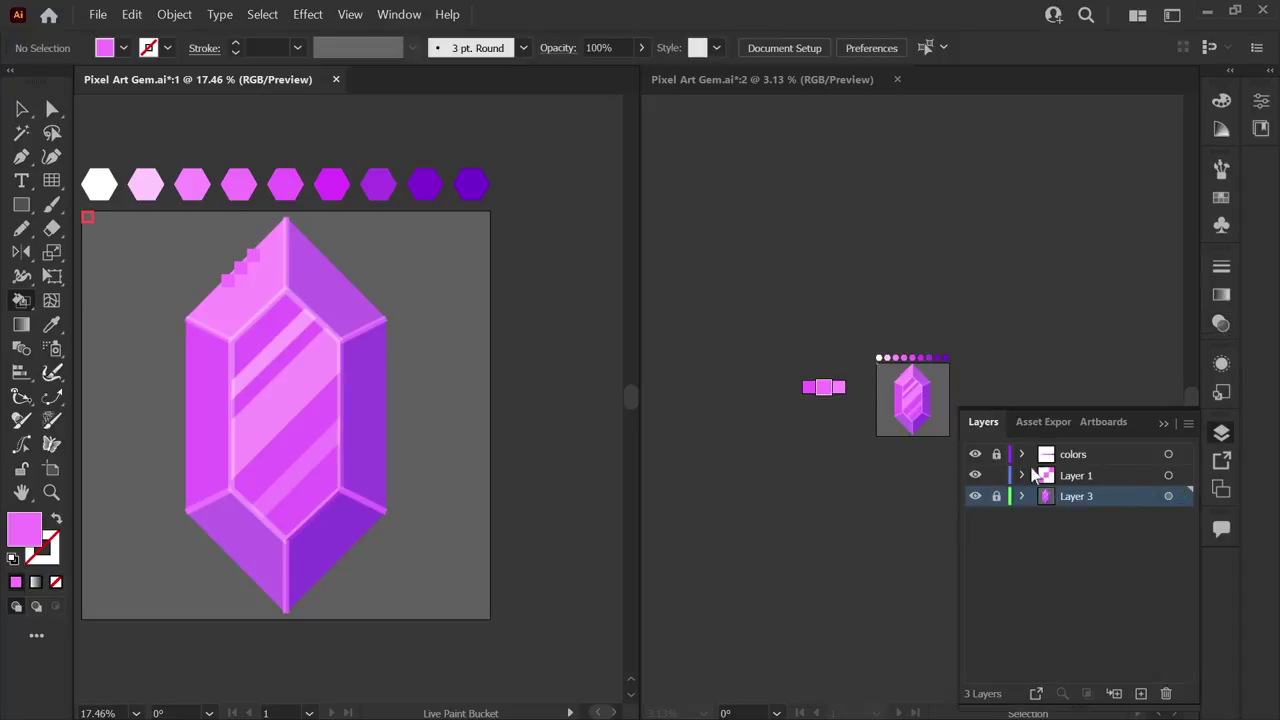
Paint the top-left edge light pink, top-right face purple, and middle stripes magenta.
left_click(1223, 433)
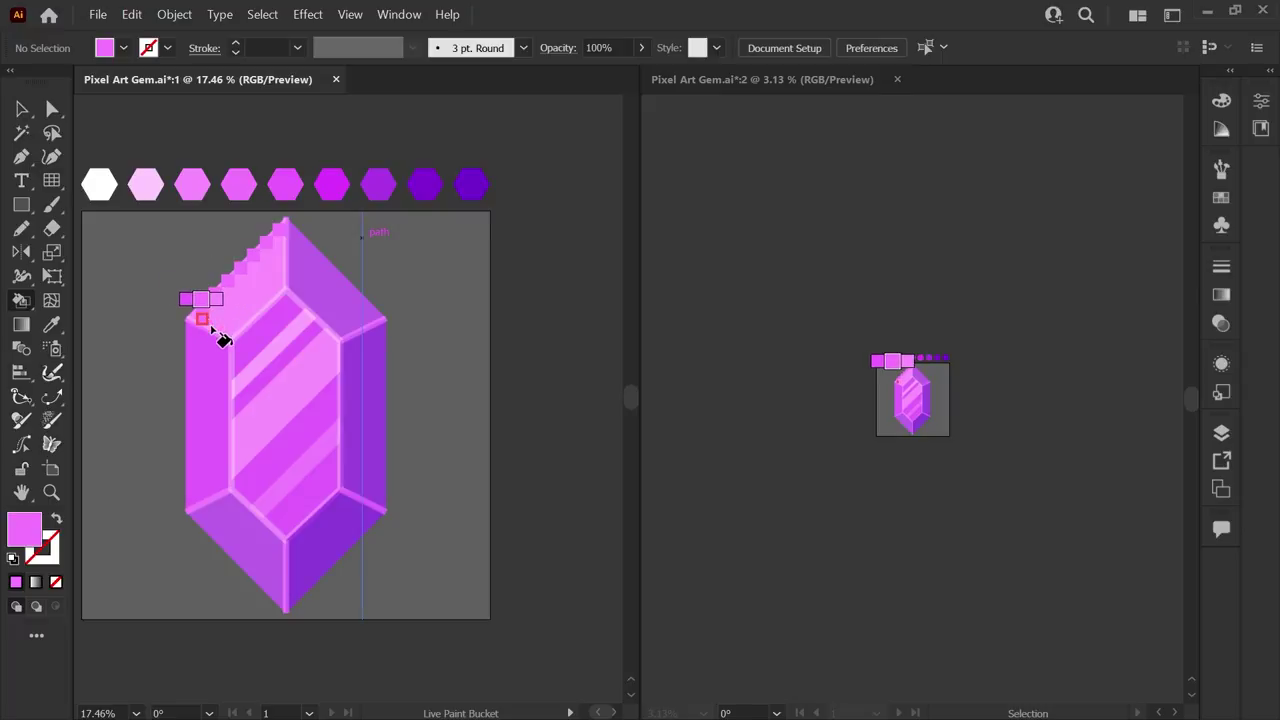
left_click_drag(226, 338, 270, 298)
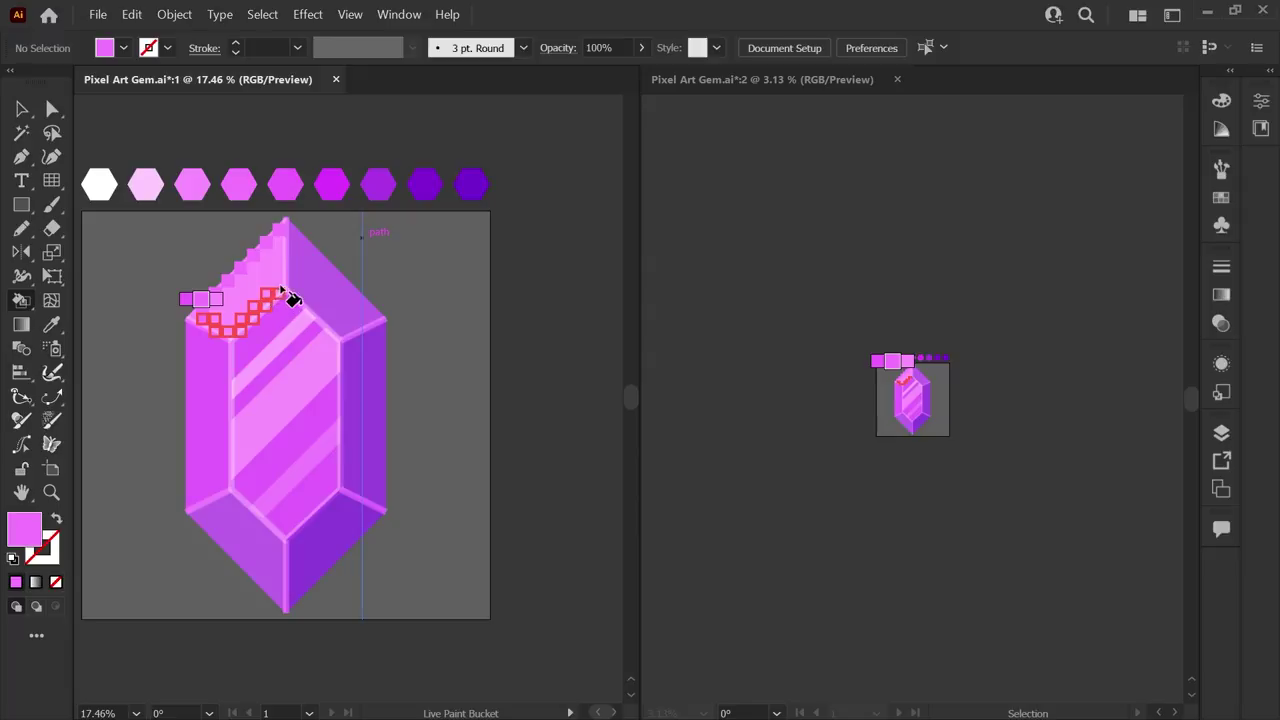
left_click_drag(284, 235, 283, 238)
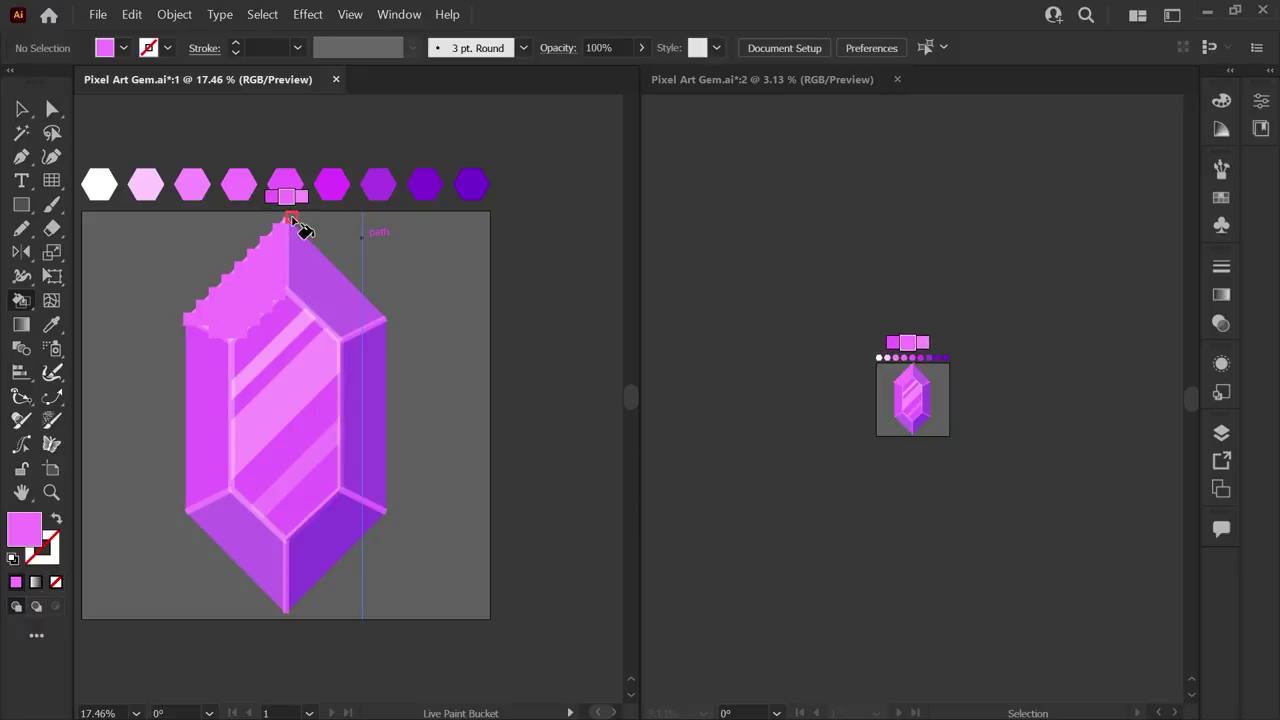
key("Right")
key("Right")
left_click_drag(288, 282, 340, 330)
key("Left")
key("Right")
mouse_move(240, 215)
left_mouse_down()
mouse_move(279, 360)
mouse_move(235, 397)
mouse_move(247, 478)
mouse_move(298, 267)
mouse_move(287, 532)
mouse_move(317, 447)
mouse_move(199, 520)
mouse_move(230, 507)
mouse_move(265, 232)
left_mouse_up()
Paint the bottom-right face and right outer edge dark purple and top-left cells light pink.
key("Left")
key("Left")
key("Left")
key("Left")
key("Right")
key("Right")
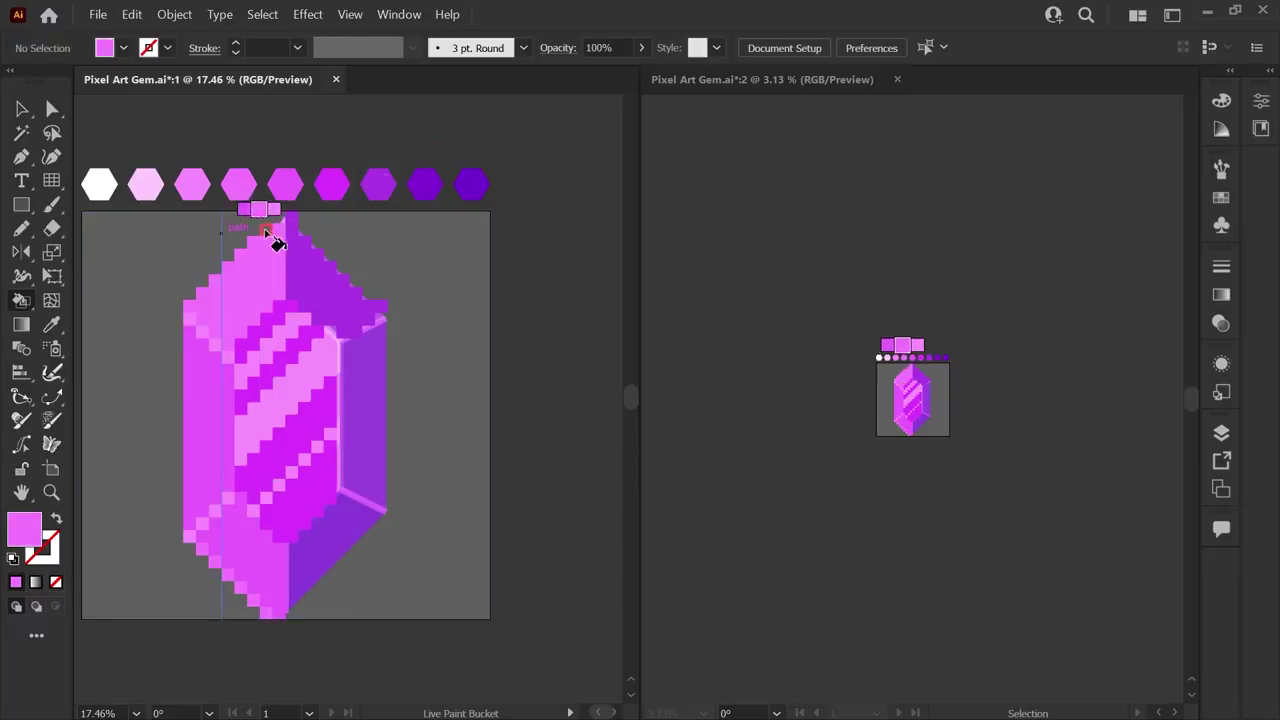
key("Right")
key("Right")
key("Right")
key("Left")
key("Right")
key("Right")
mouse_move(355, 510)
left_mouse_down()
mouse_move(306, 620)
mouse_move(352, 488)
left_mouse_up()
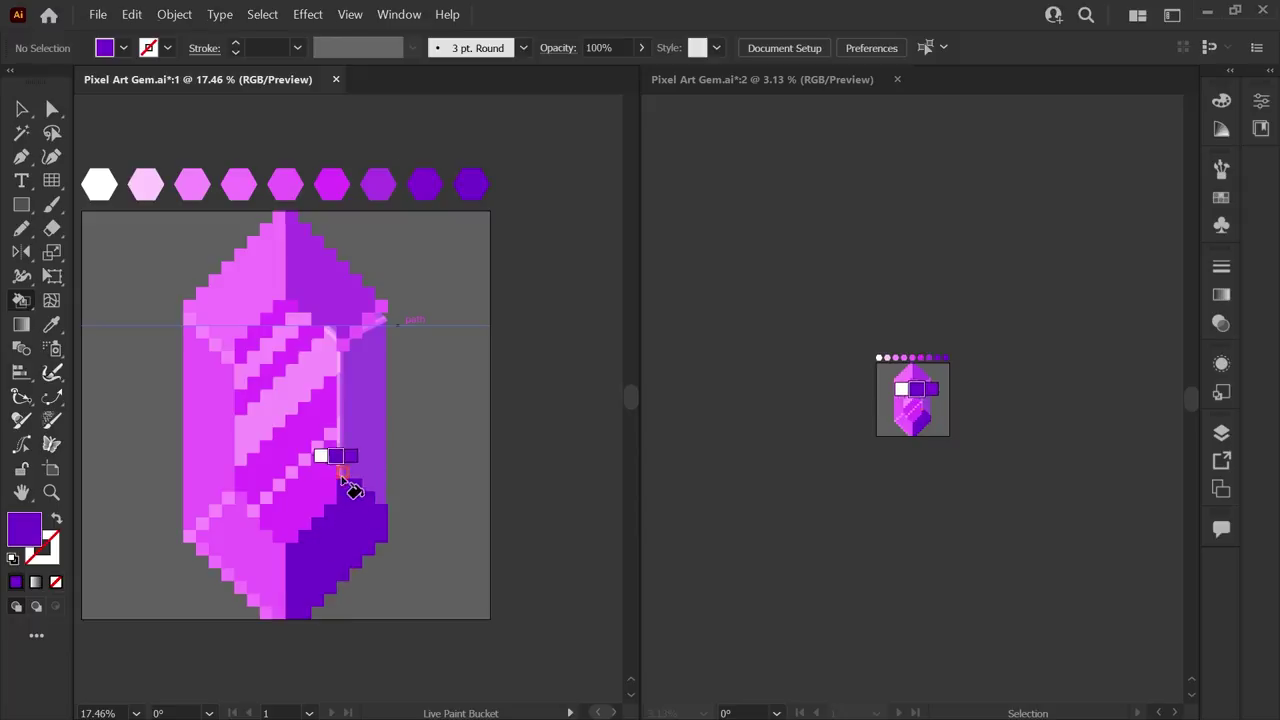
key("Left")
key("Left")
key("Left")
key("Left")
key("Left")
key("Left")
key("Left")
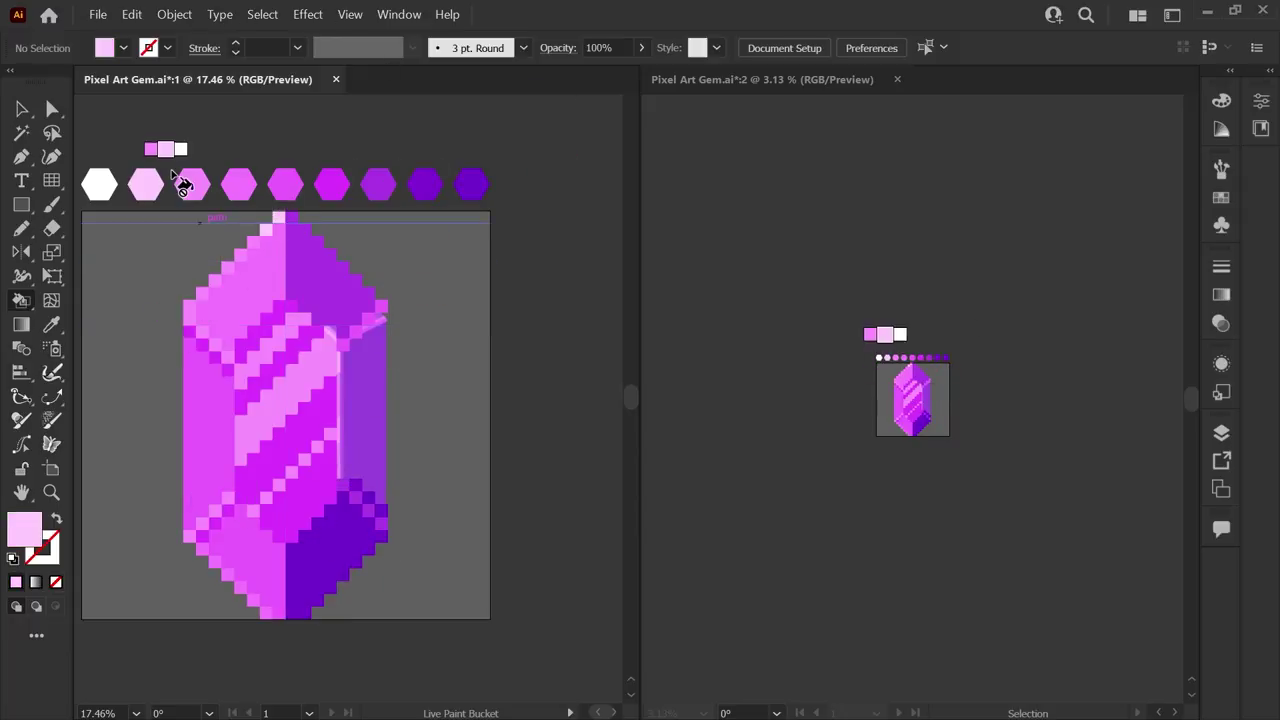
left_click_drag(265, 232, 200, 294)
key("Right")
key("Right")
key("Right")
key("Right")
key("Right")
key("Right")
left_click(380, 330)
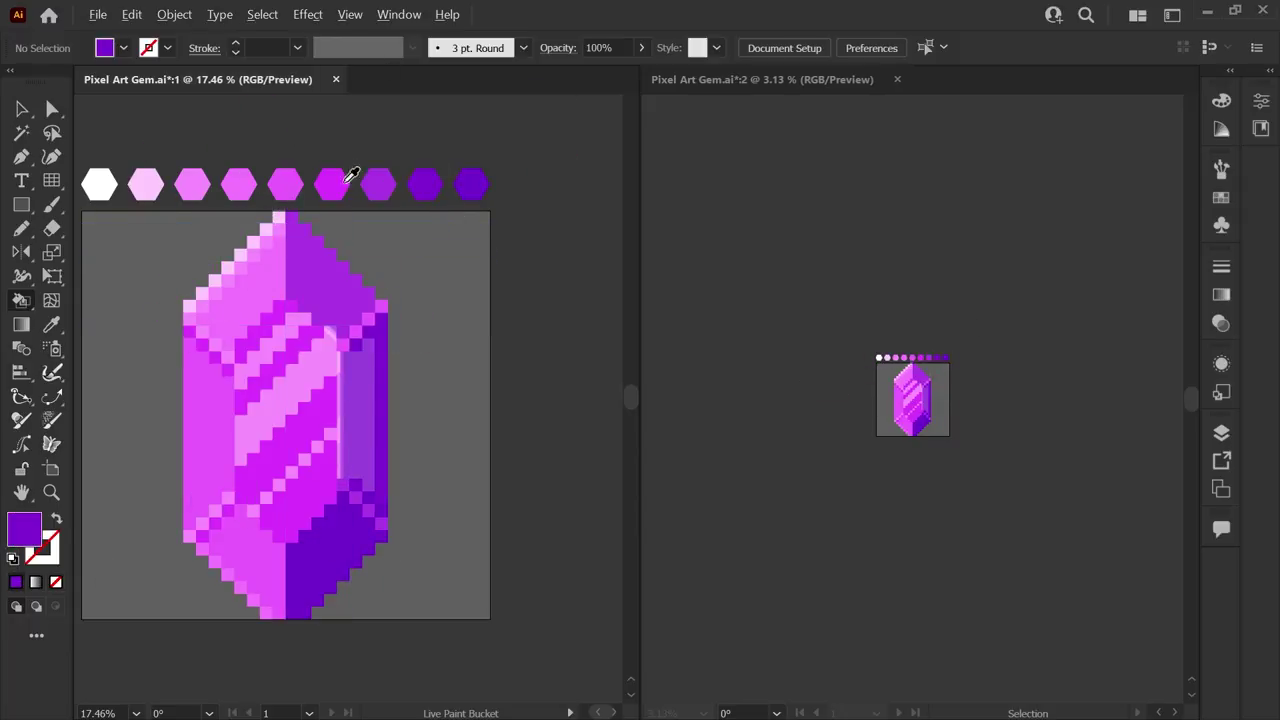
Erase the stray pink zigzag of cells beside the gem with a None fill.
key("Left")
key("Left")
key("Left")
key("Left")
key("Left")
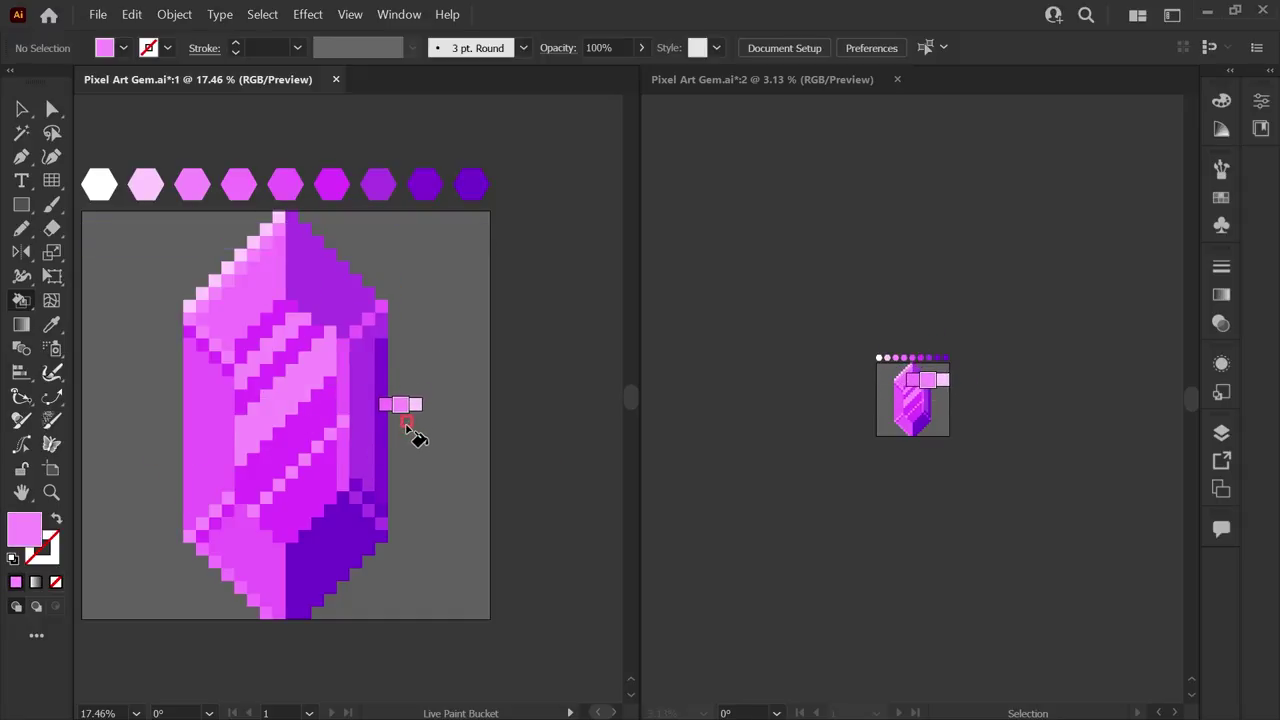
left_click_drag(421, 392, 440, 368)
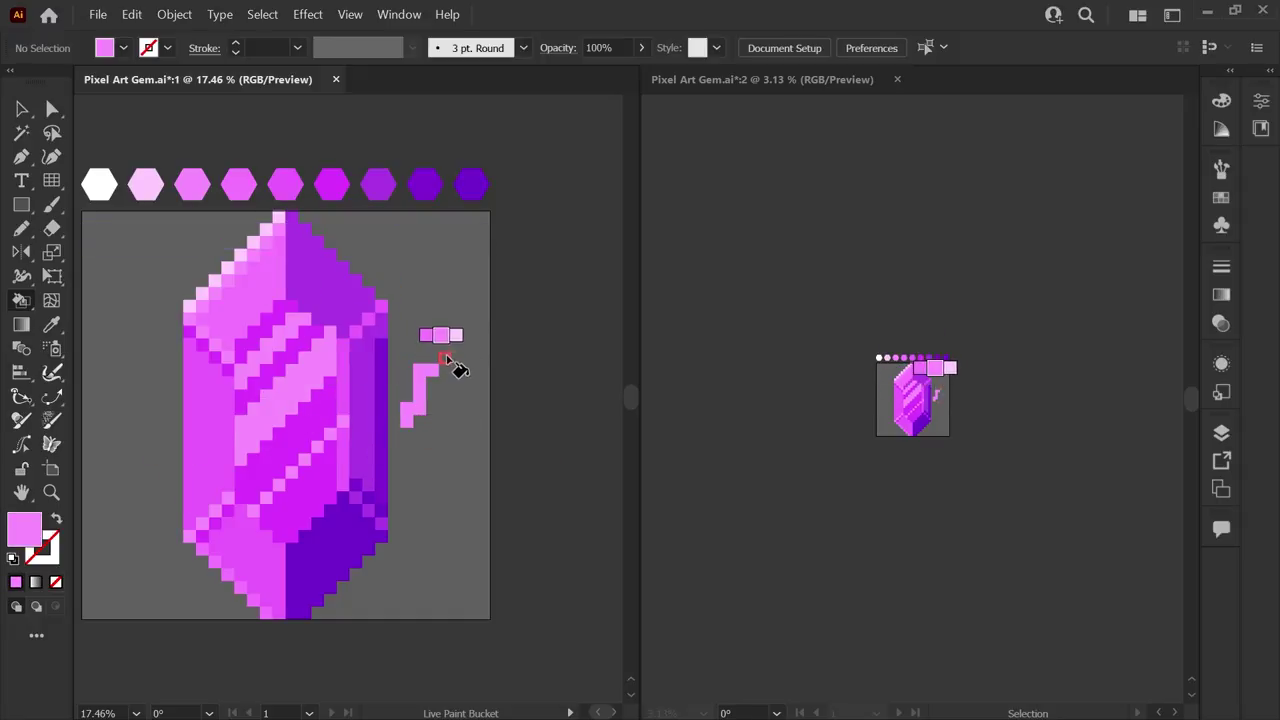
left_click(56, 584)
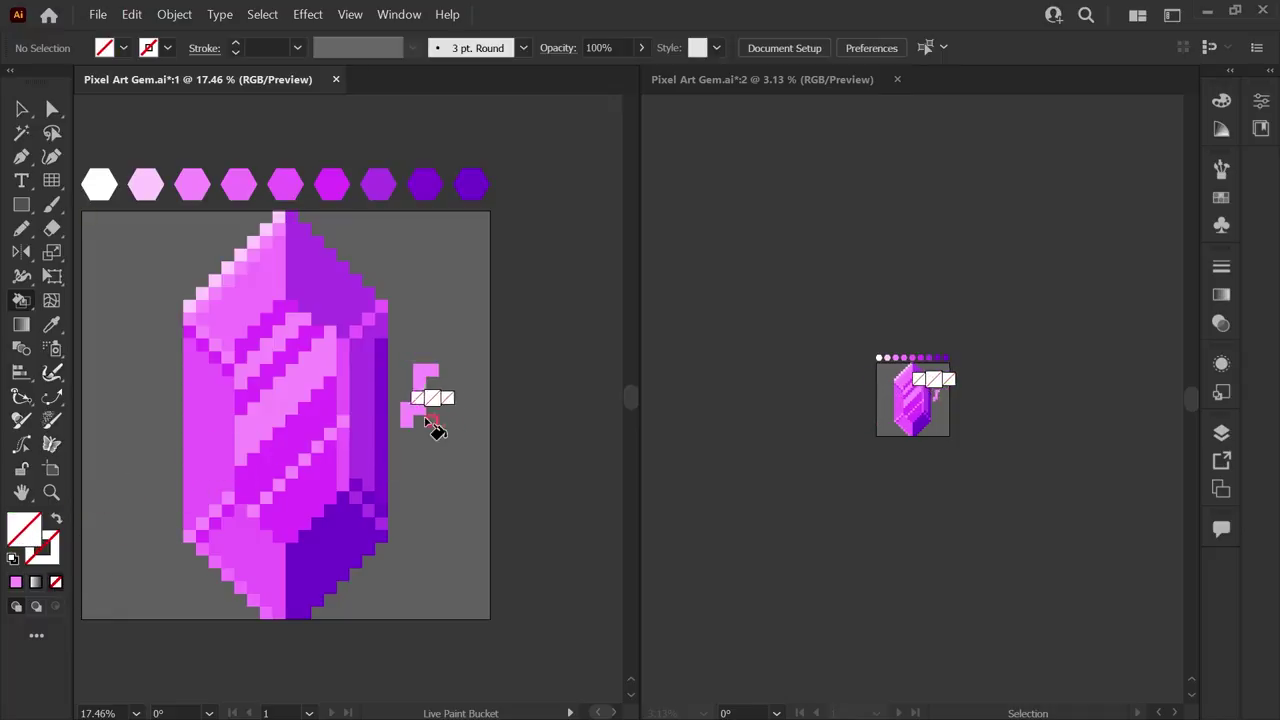
left_click(436, 384)
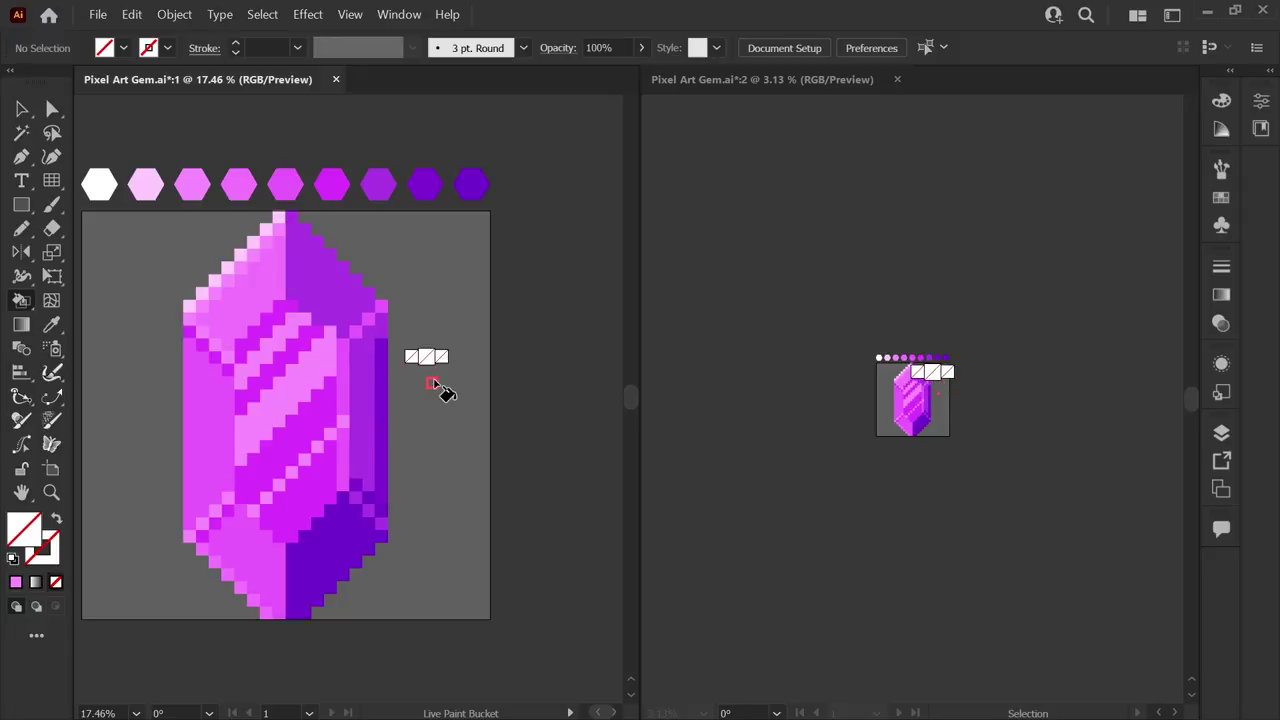
left_click(380, 178, "alt")
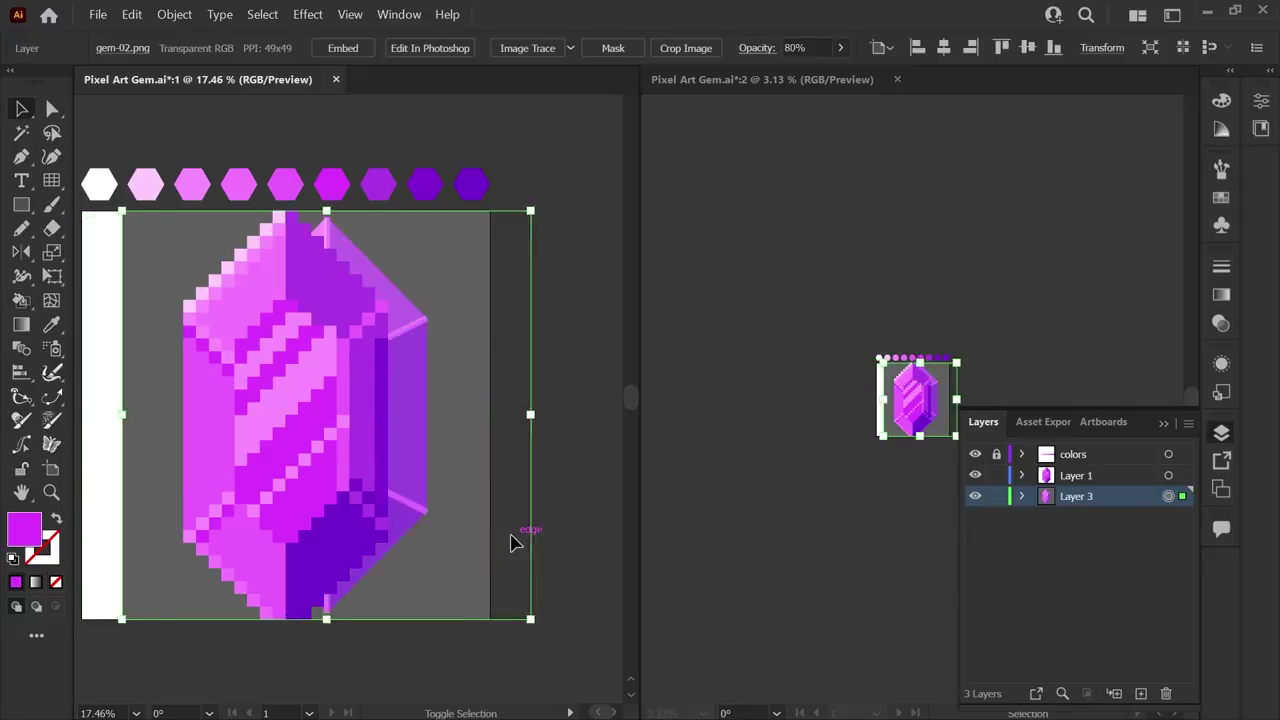
Shrink the reference gem and shade the gem's right edge and lower-left with darker pixels.
left_click_drag(123, 209, 323, 229)
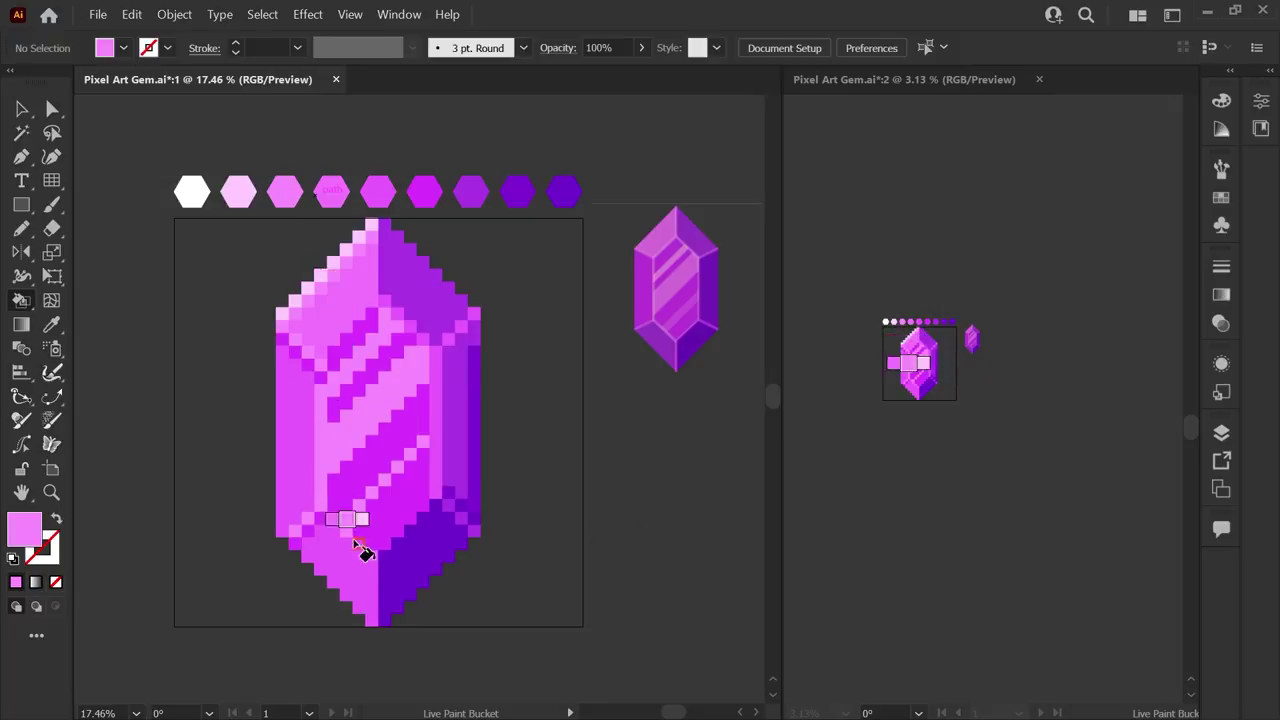
left_click(378, 190, "alt")
left_click(517, 190, "alt")
left_click(475, 430)
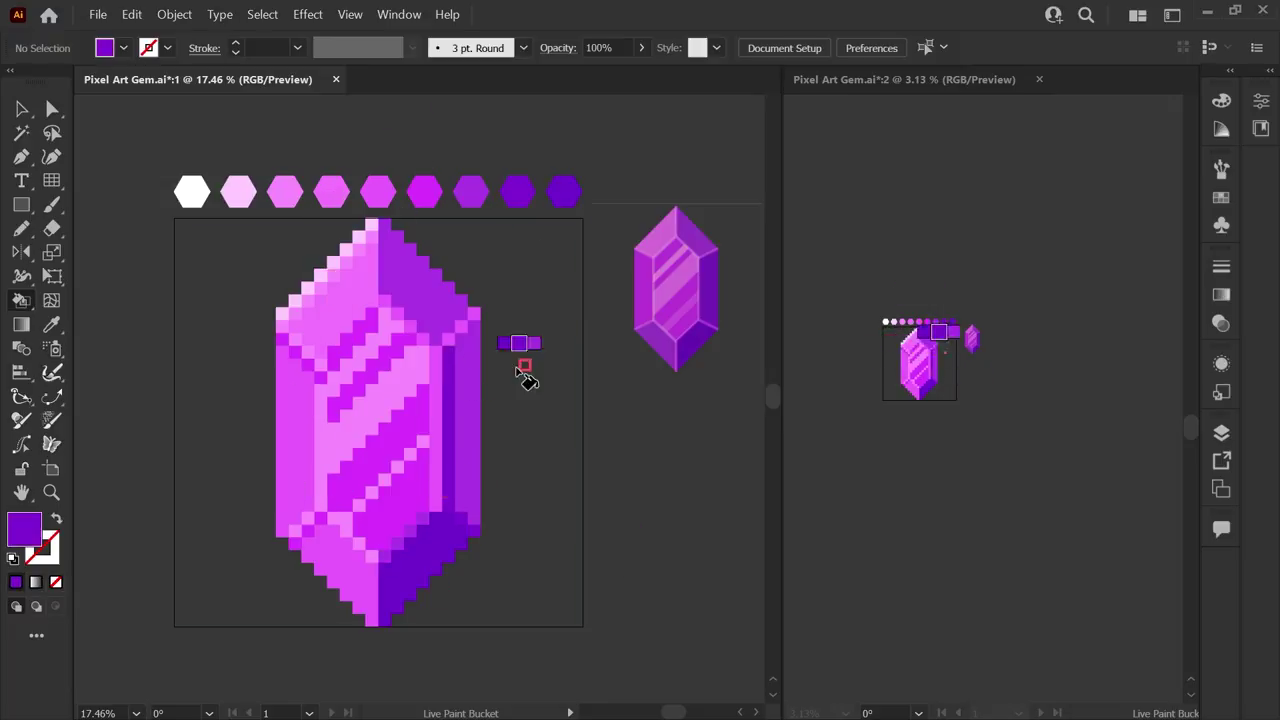
left_click(424, 190, "alt")
left_click(300, 530)
left_click(471, 190, "alt")
left_click(345, 530)
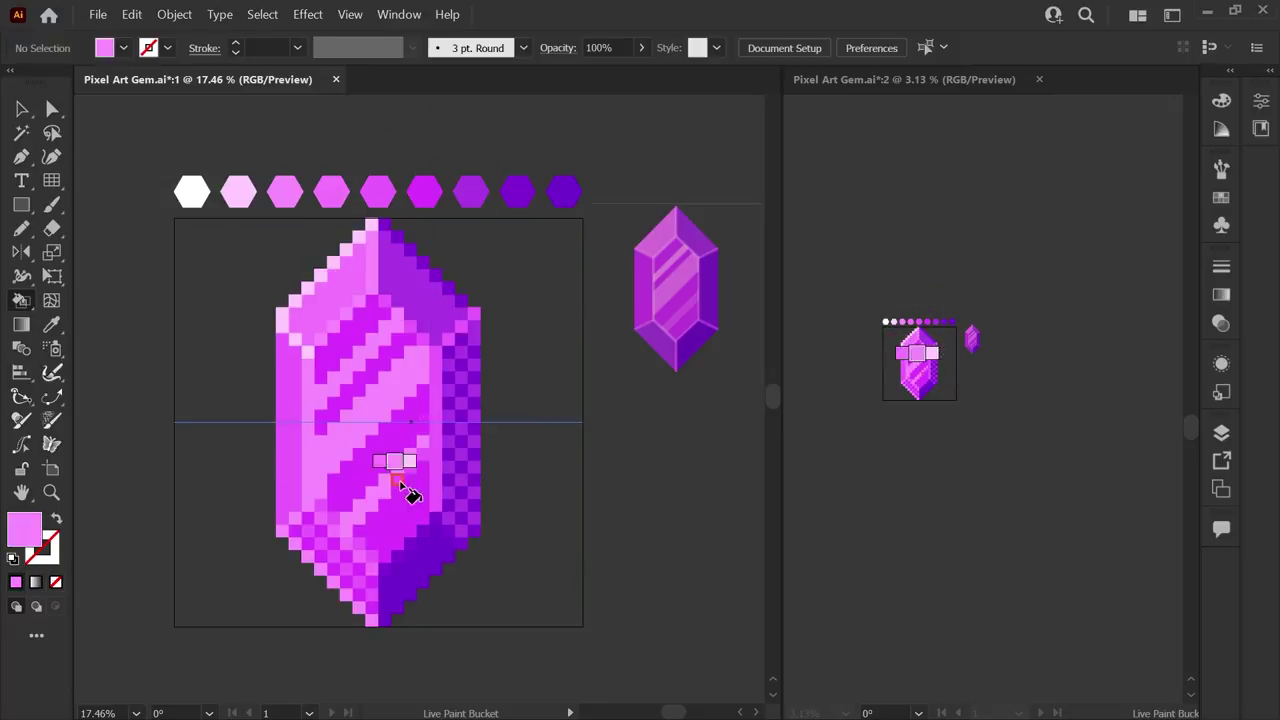
Undo the extra purple and checker fills and save the pixel artwork.
key("ctrl+z")
key("ctrl+z")
key("ctrl+z")
key("ctrl+z")
key("ctrl+z")
key("ctrl+z")
key("ctrl+z")
key("ctrl+z")
key("ctrl+z")
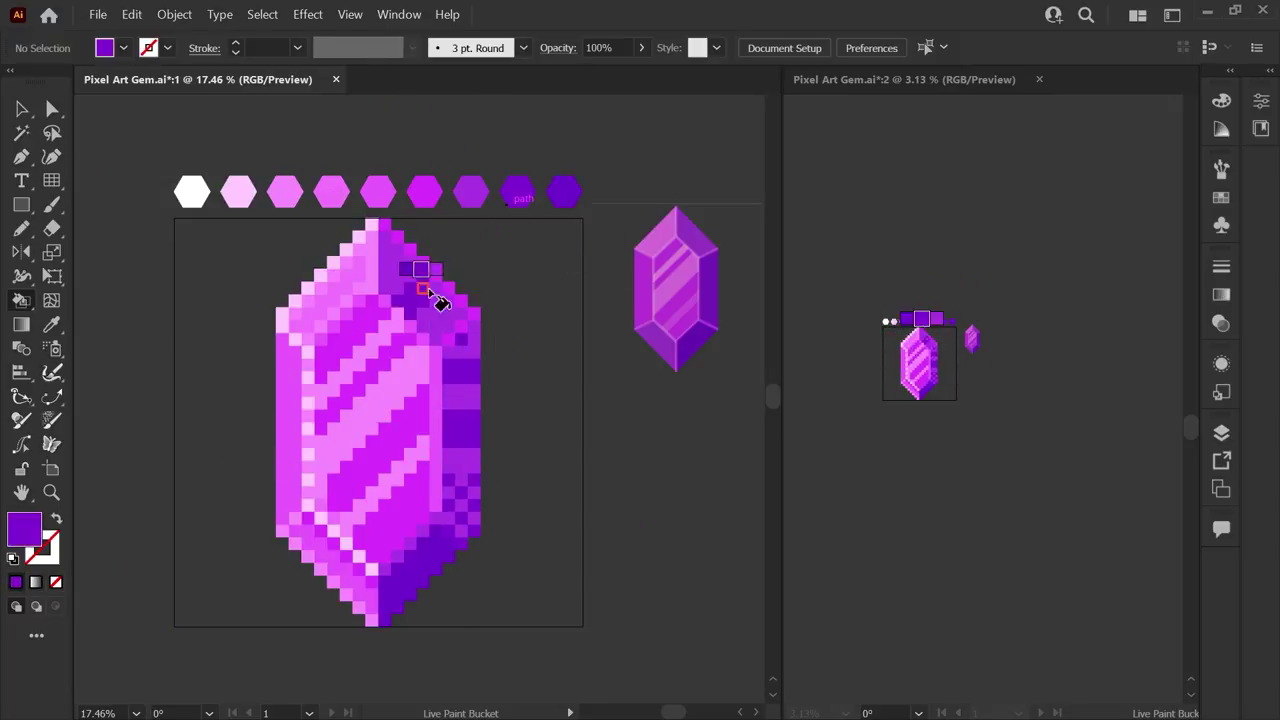
key("ctrl+z")
key("ctrl+z")
key("ctrl+z")
key("ctrl+z")
key("ctrl+z")
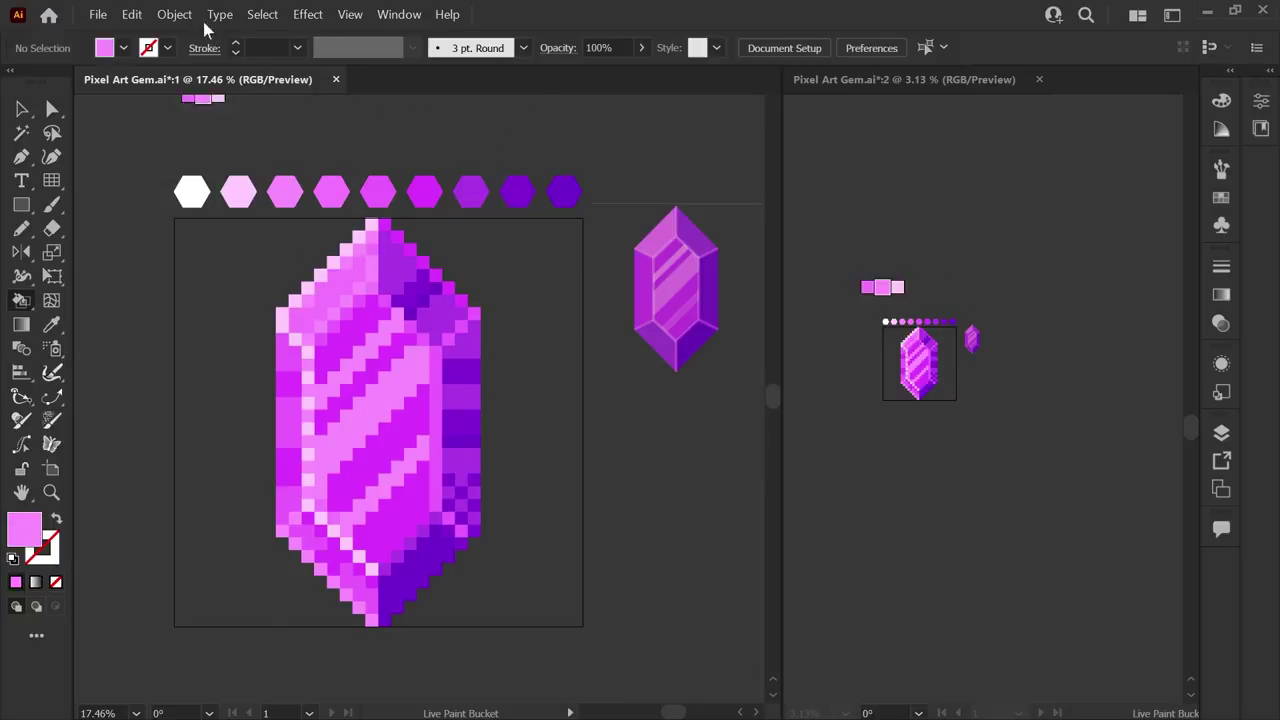
left_click_drag(646, 161, 631, 163)
key("ctrl+z")
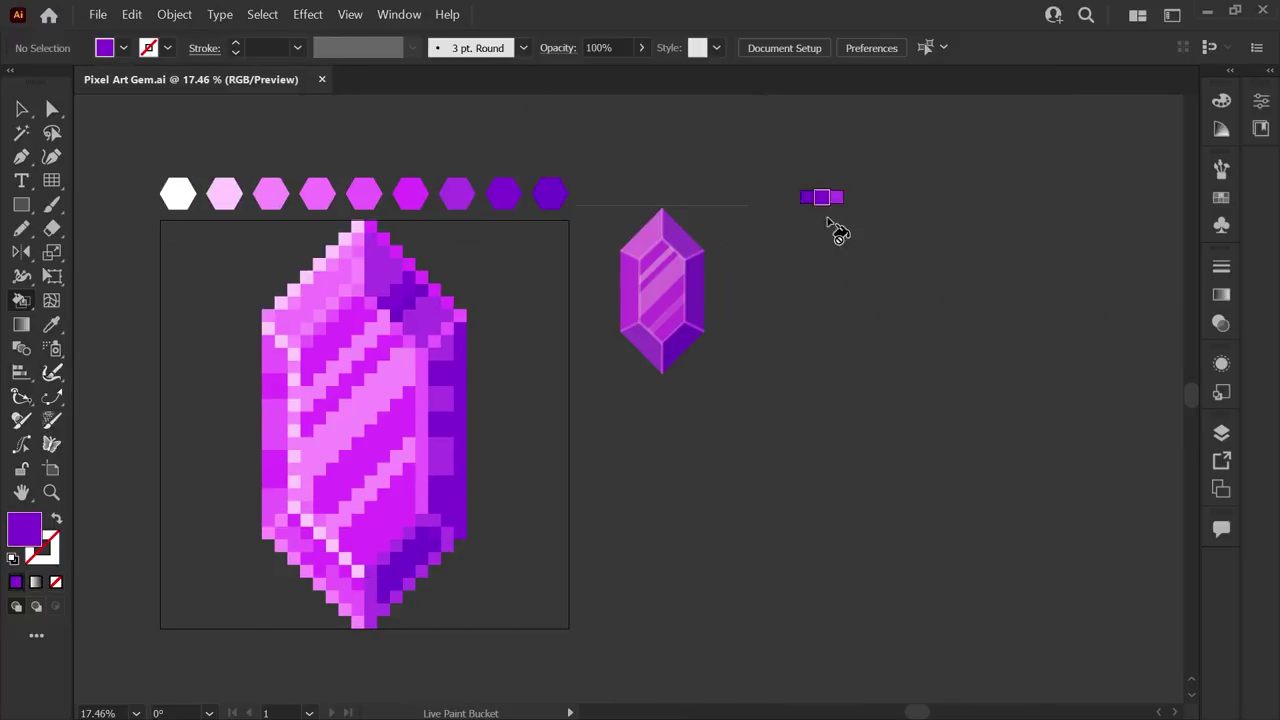
Confirm deleting reference Layer 3, then marquee-select the whole Live Paint gem group with the Selection tool.
left_click(695, 398)
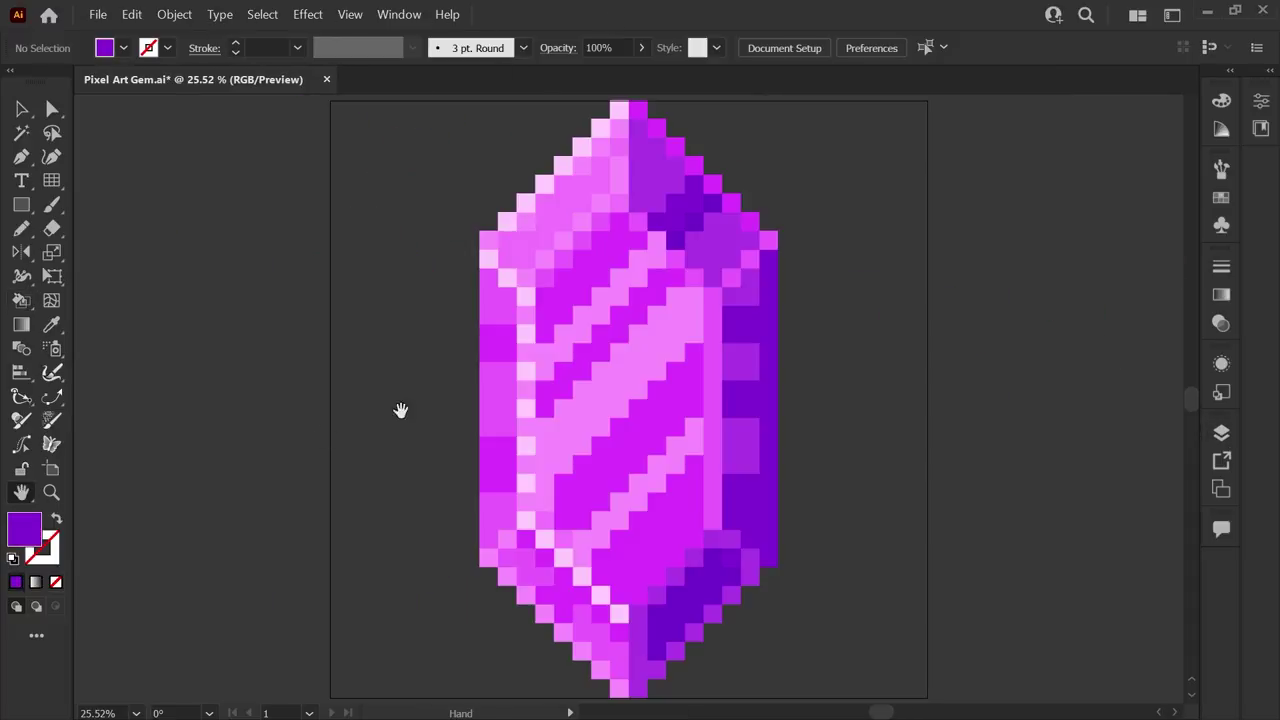
scroll(590, 380, "down", 2)
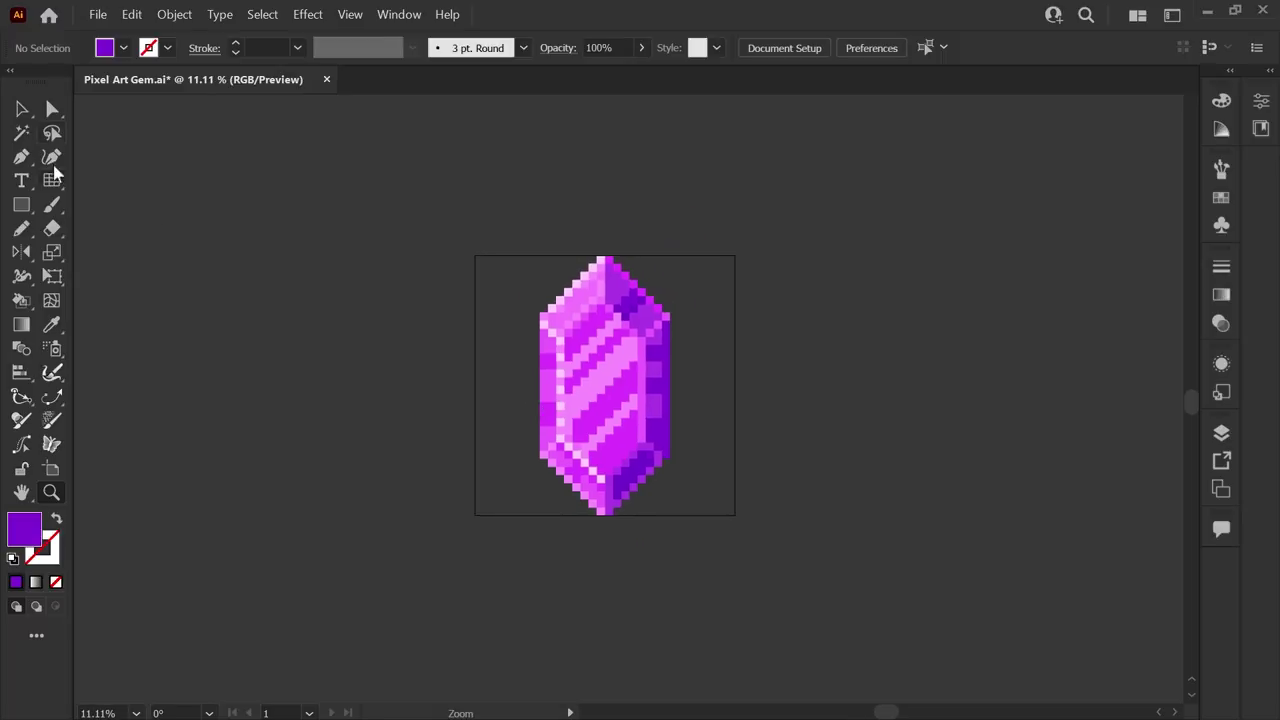
left_click(22, 108)
left_click_drag(297, 289, 818, 375)
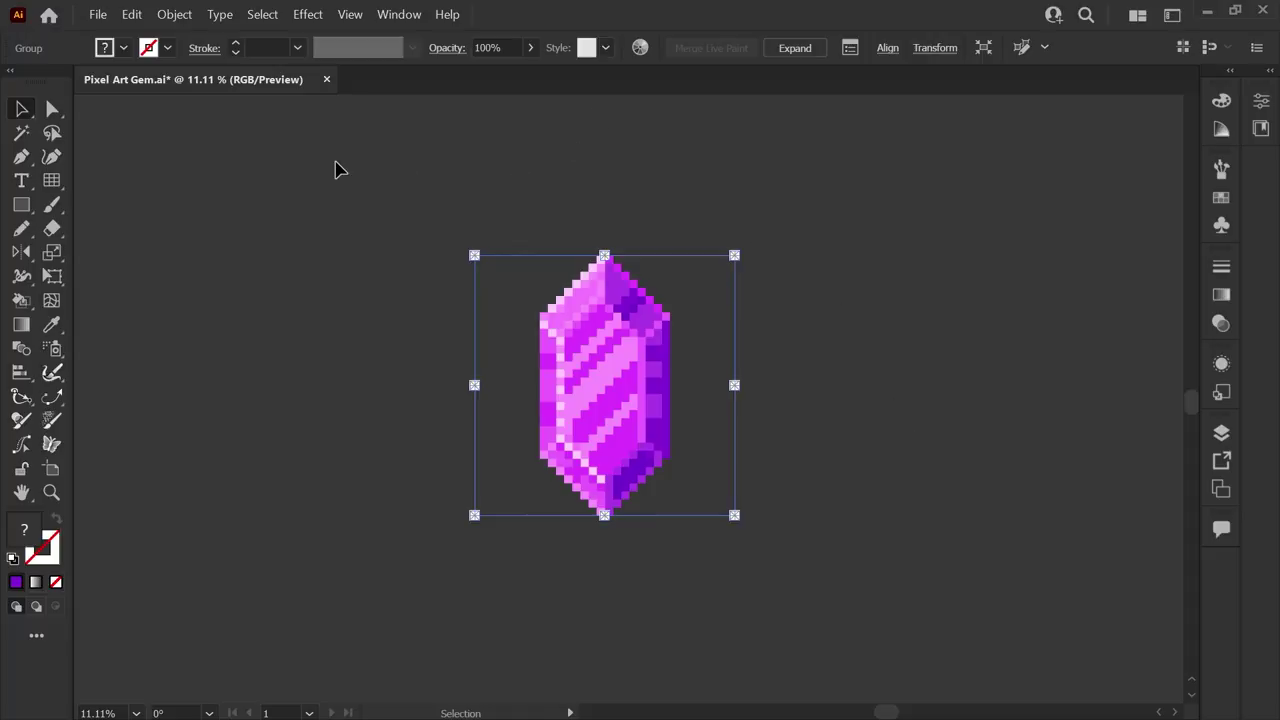
Ungroup the gem, then apply Object > Live Paint > Expand to turn it into plain paths.
left_click(175, 14)
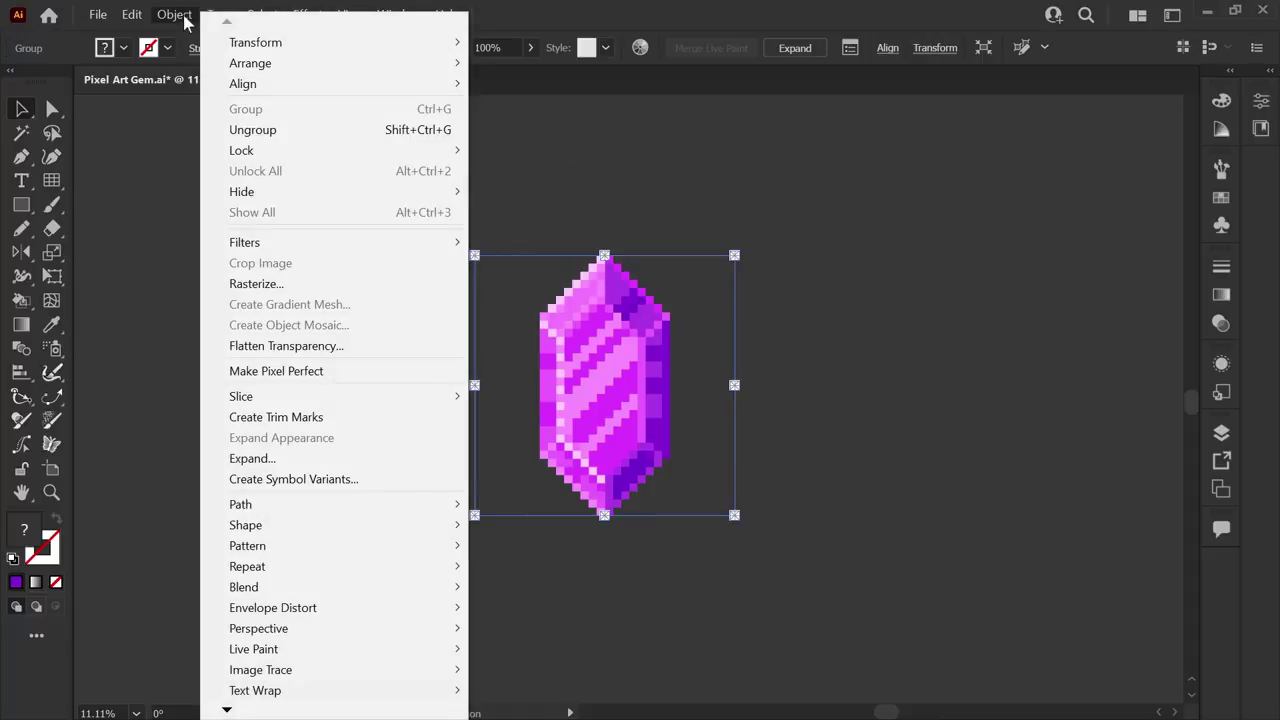
left_click(262, 129)
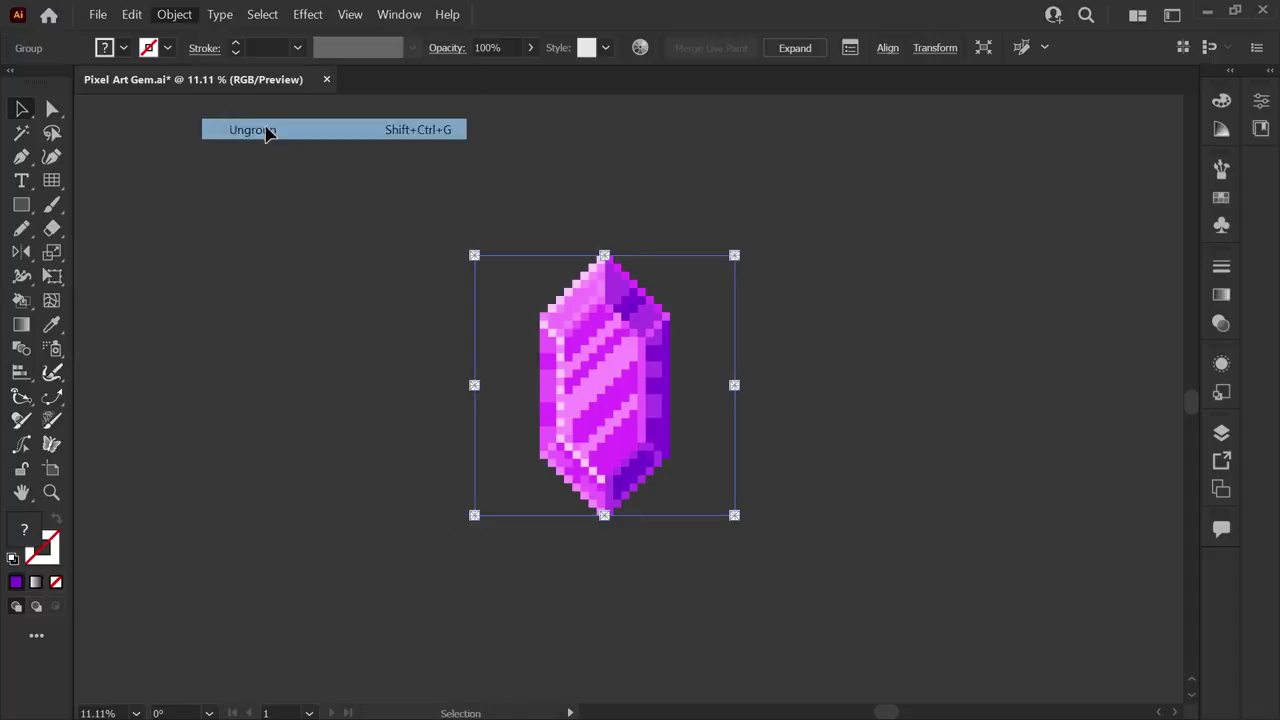
left_click(178, 15)
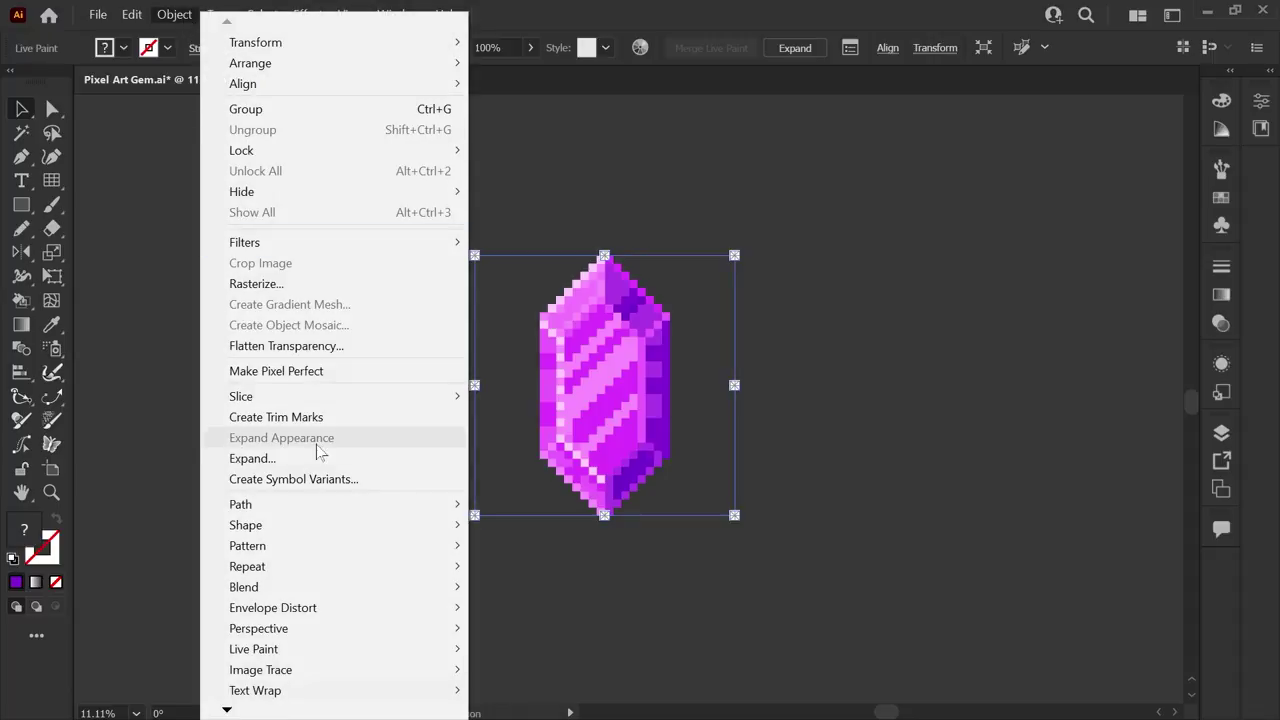
mouse_move(376, 650)
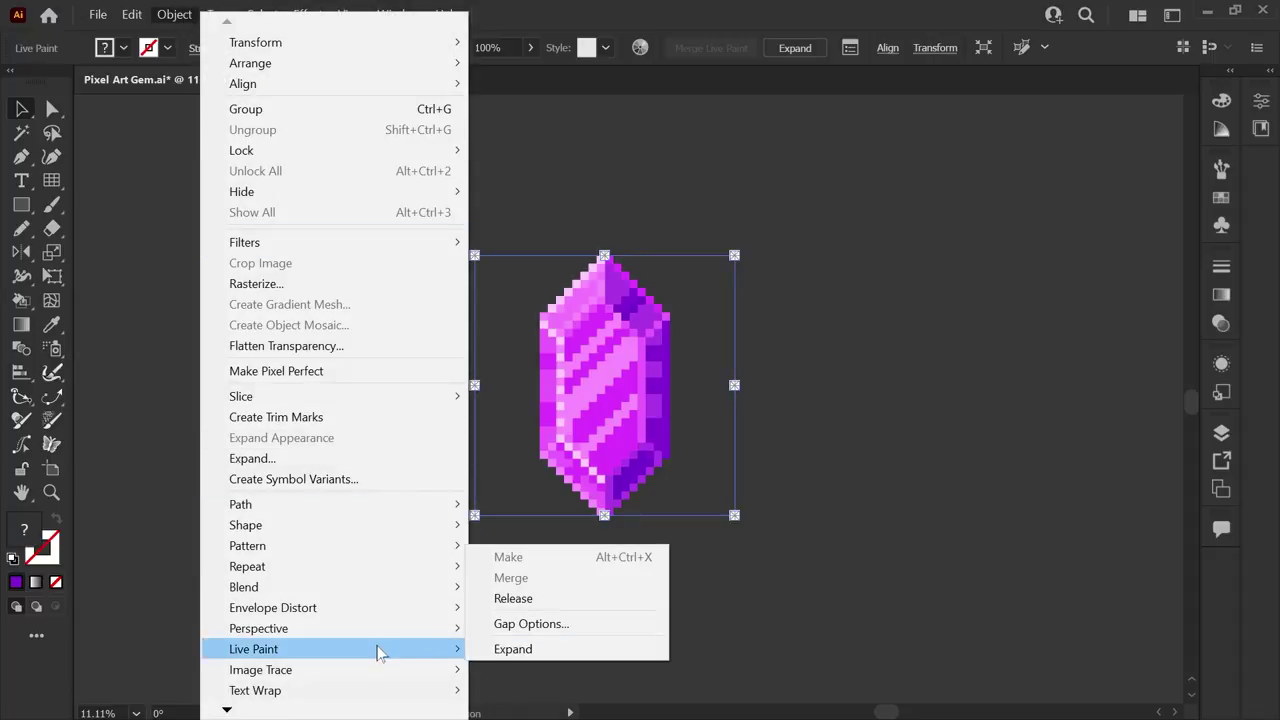
left_click(513, 649)
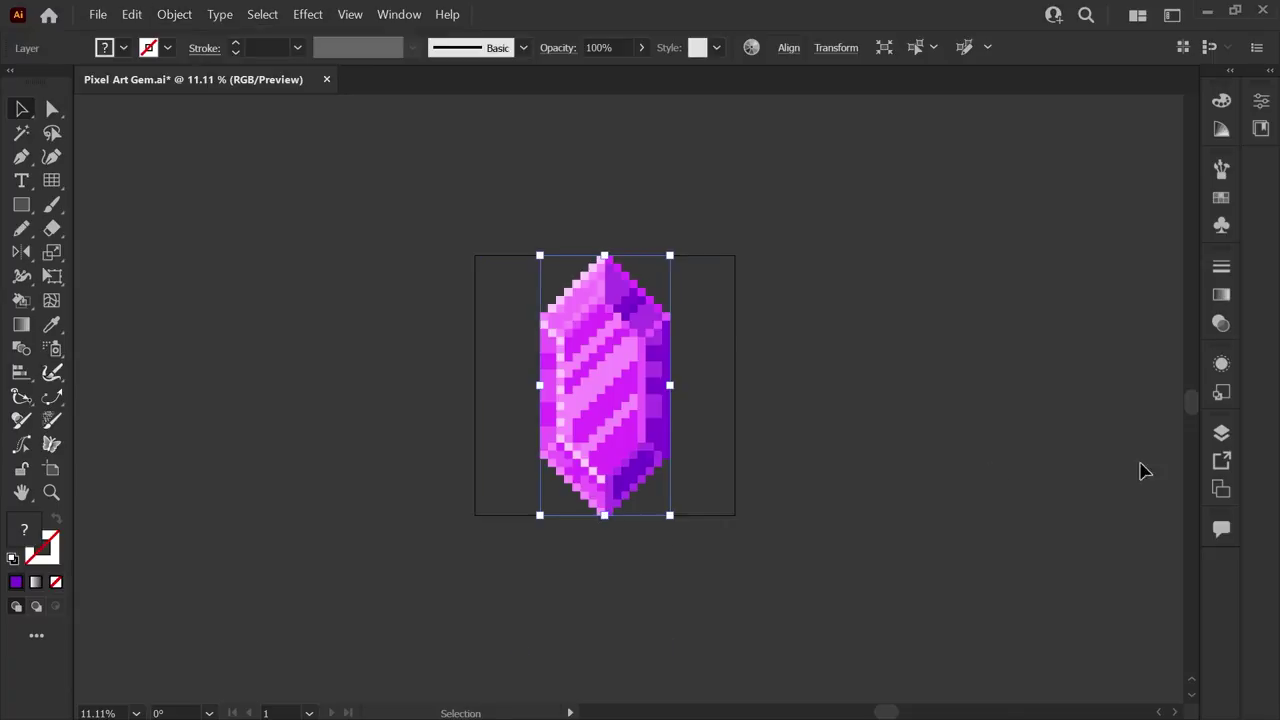
In the Layers panel, expand Layer 1 and toggle the gem group's pixel shapes.
left_click(1213, 436)
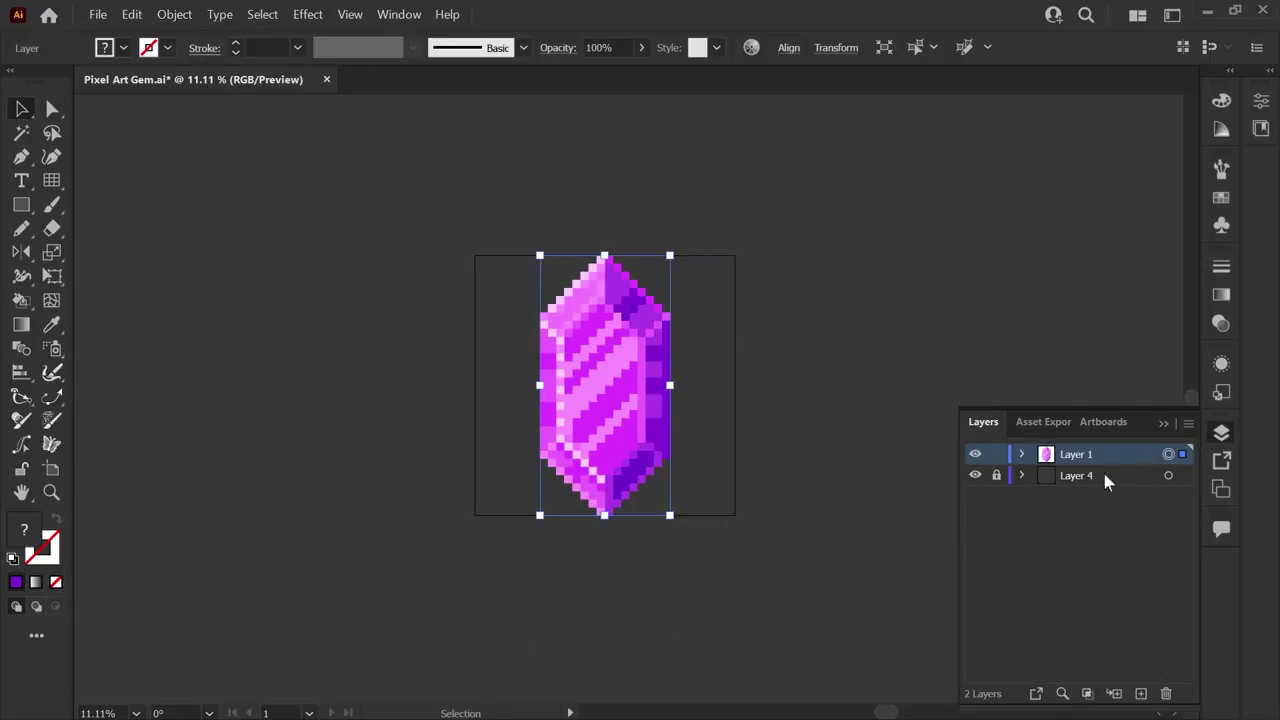
left_click(1022, 455)
left_click(1046, 476)
left_click(1046, 476)
left_click(1099, 520)
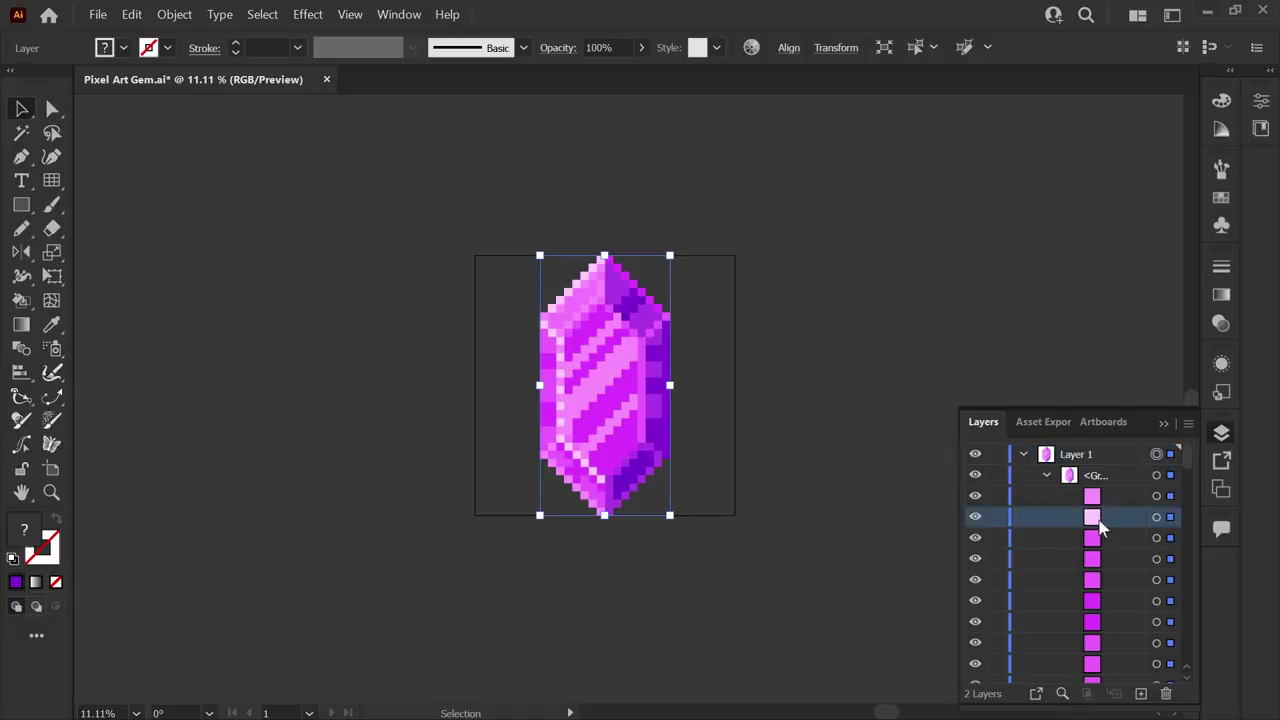
left_click(1046, 476)
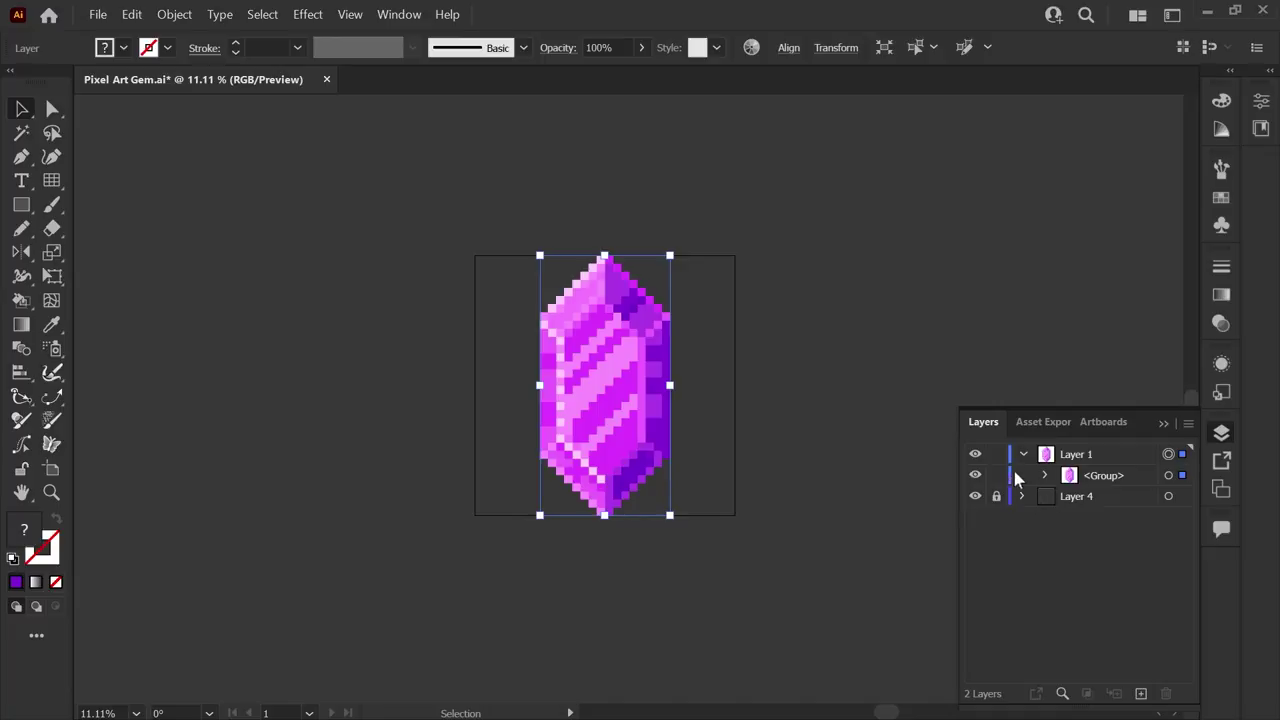
Delete the reference Layer 4 and its artwork, confirming the prompt.
left_click(1117, 503)
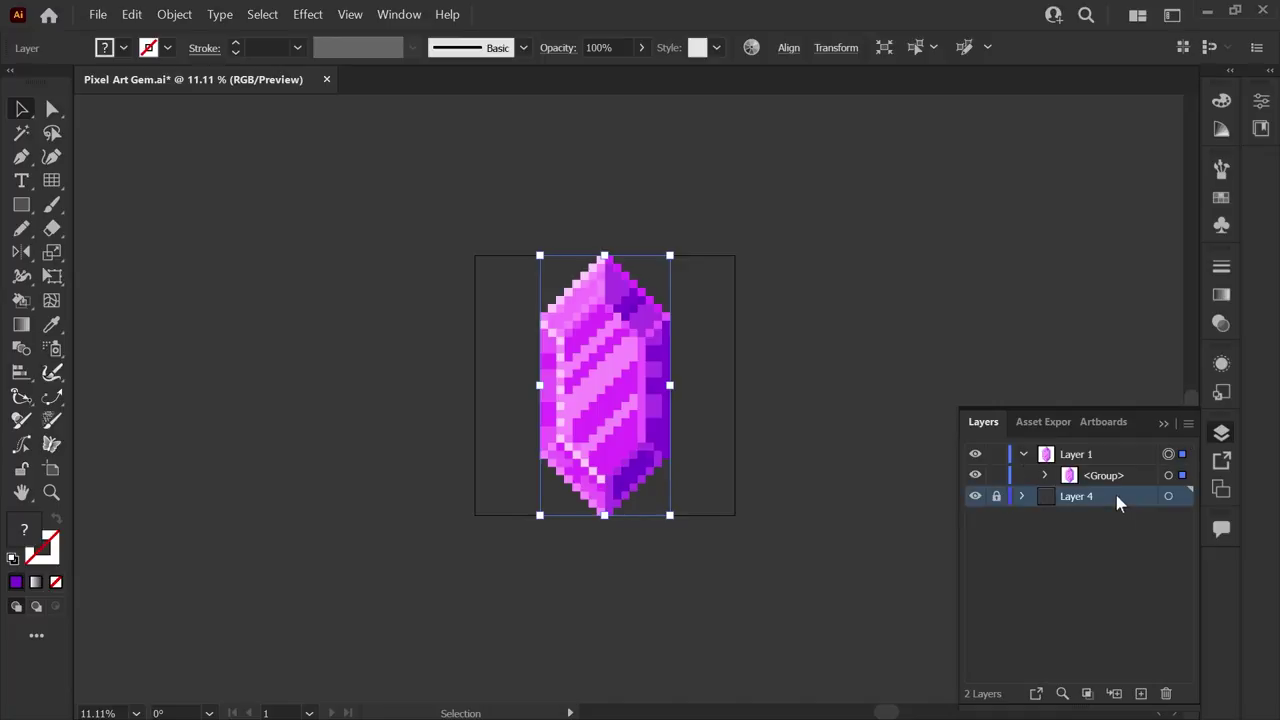
left_click(1166, 694)
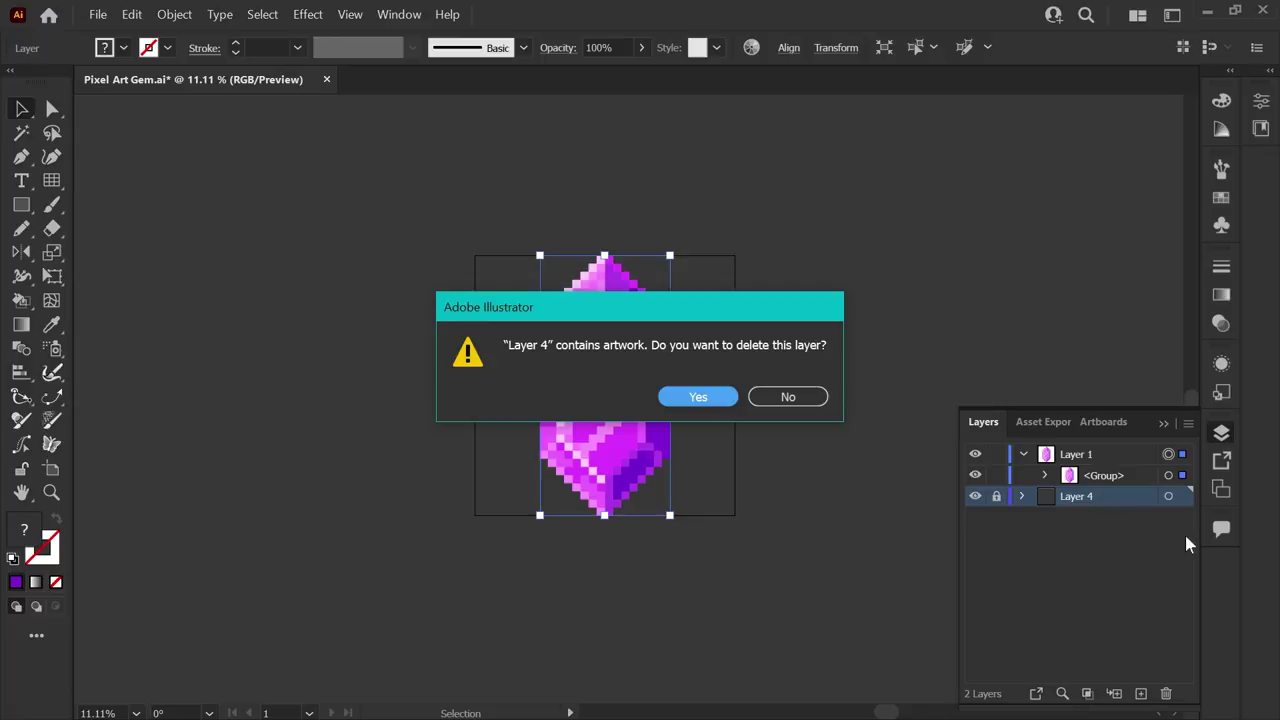
left_click(710, 402)
mouse_move(628, 417)
left_mouse_down()
mouse_move(794, 391)
mouse_move(713, 290)
mouse_move(340, 363)
mouse_move(346, 294)
mouse_move(786, 394)
mouse_move(527, 300)
mouse_move(337, 323)
mouse_move(343, 386)
mouse_move(628, 402)
left_mouse_up()
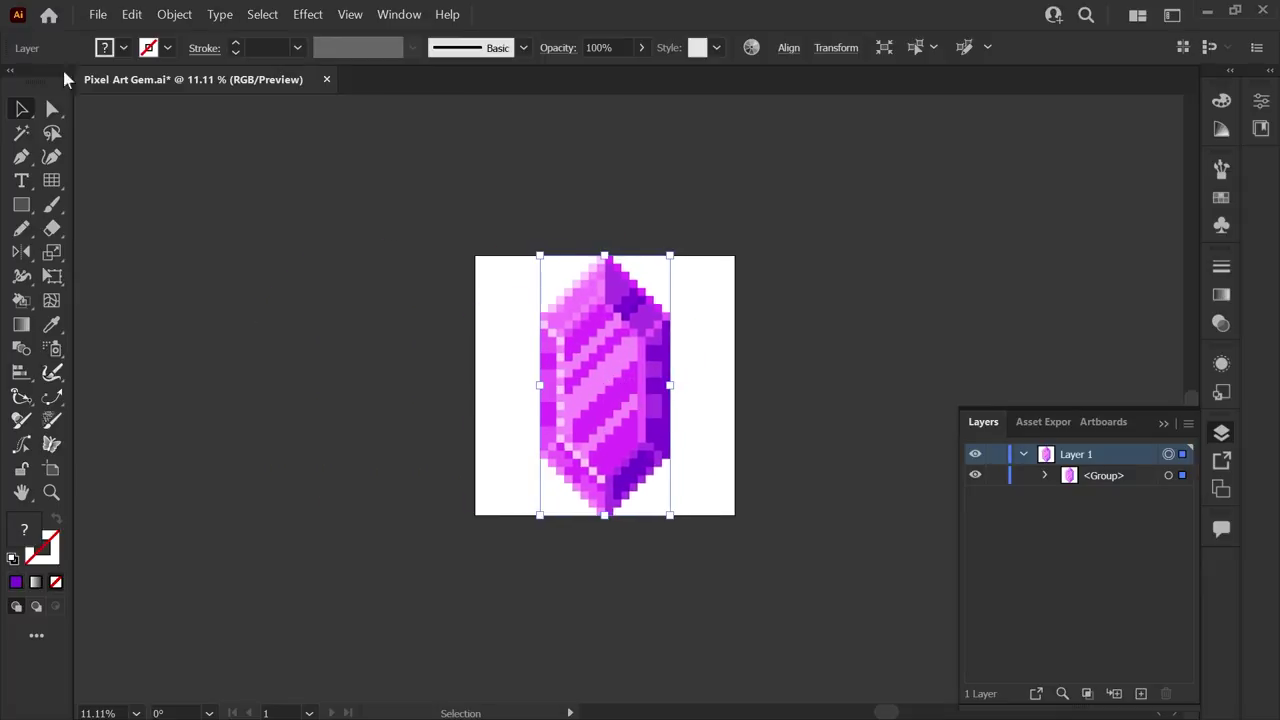
Export the artwork as PNG 'Pixel Art Gem' at Medium 150 ppi with anti-aliasing None.
left_click(99, 16)
mouse_move(366, 403)
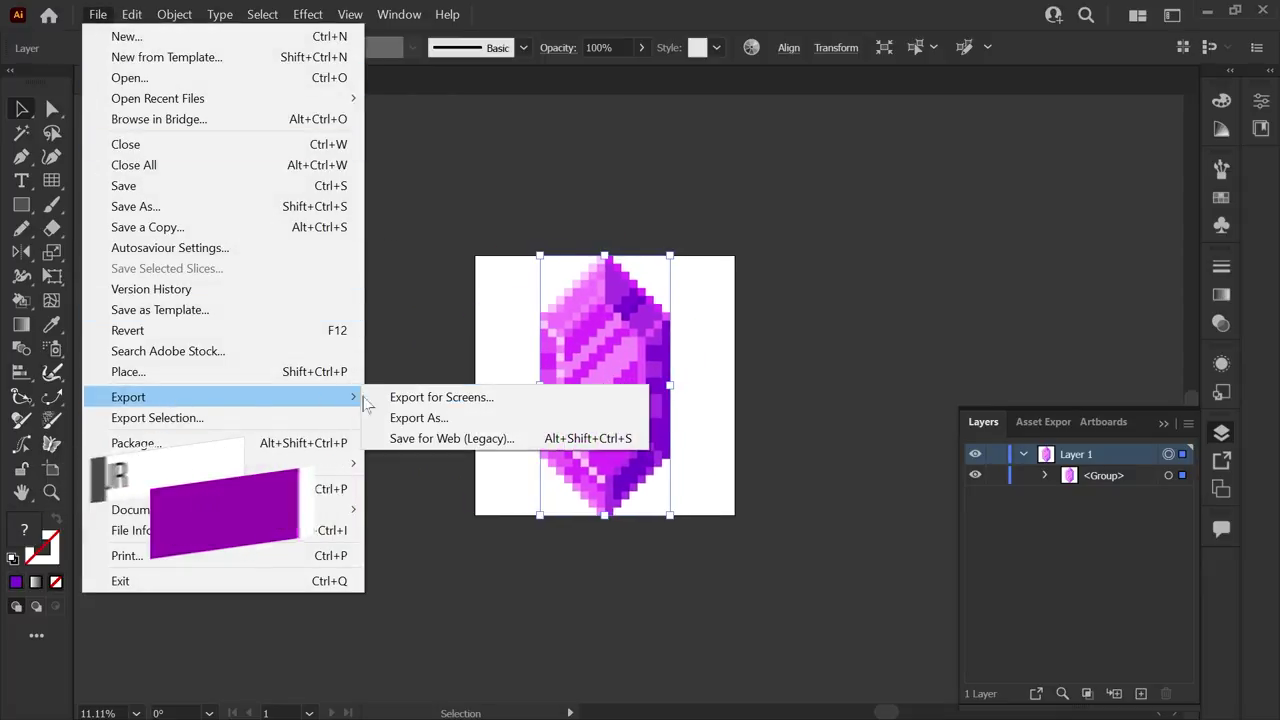
left_click(416, 418)
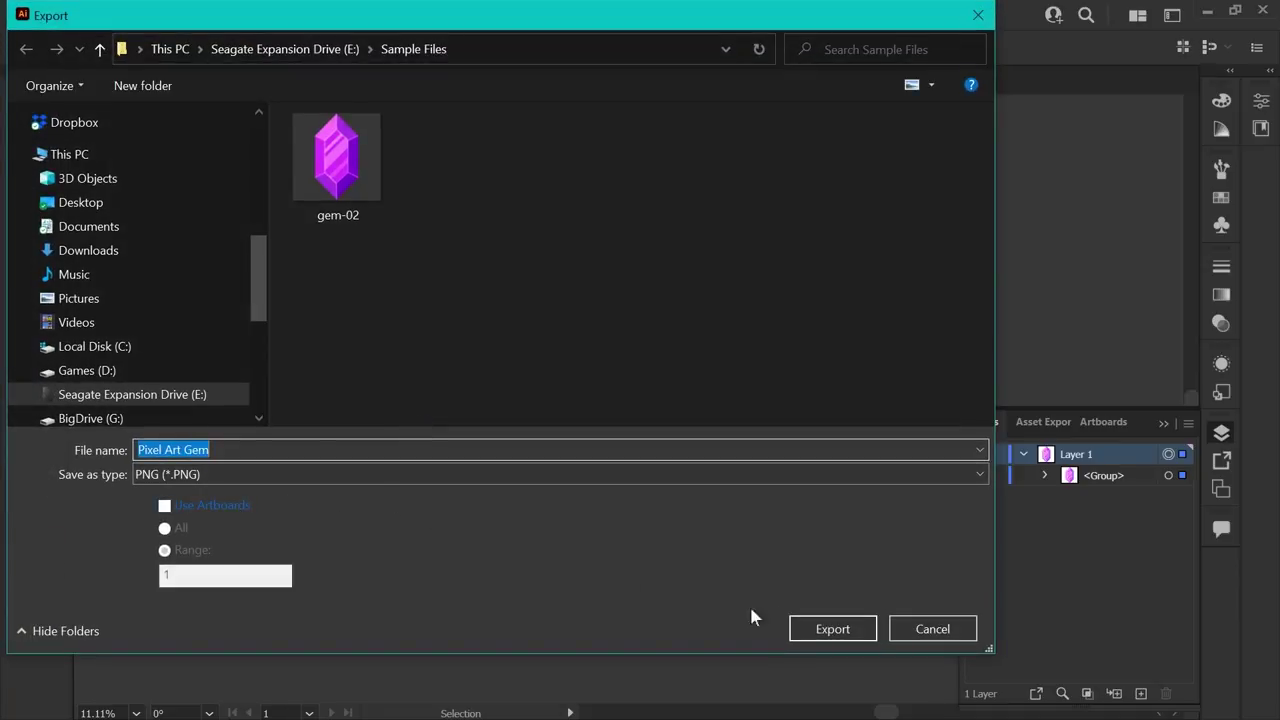
left_click(829, 628)
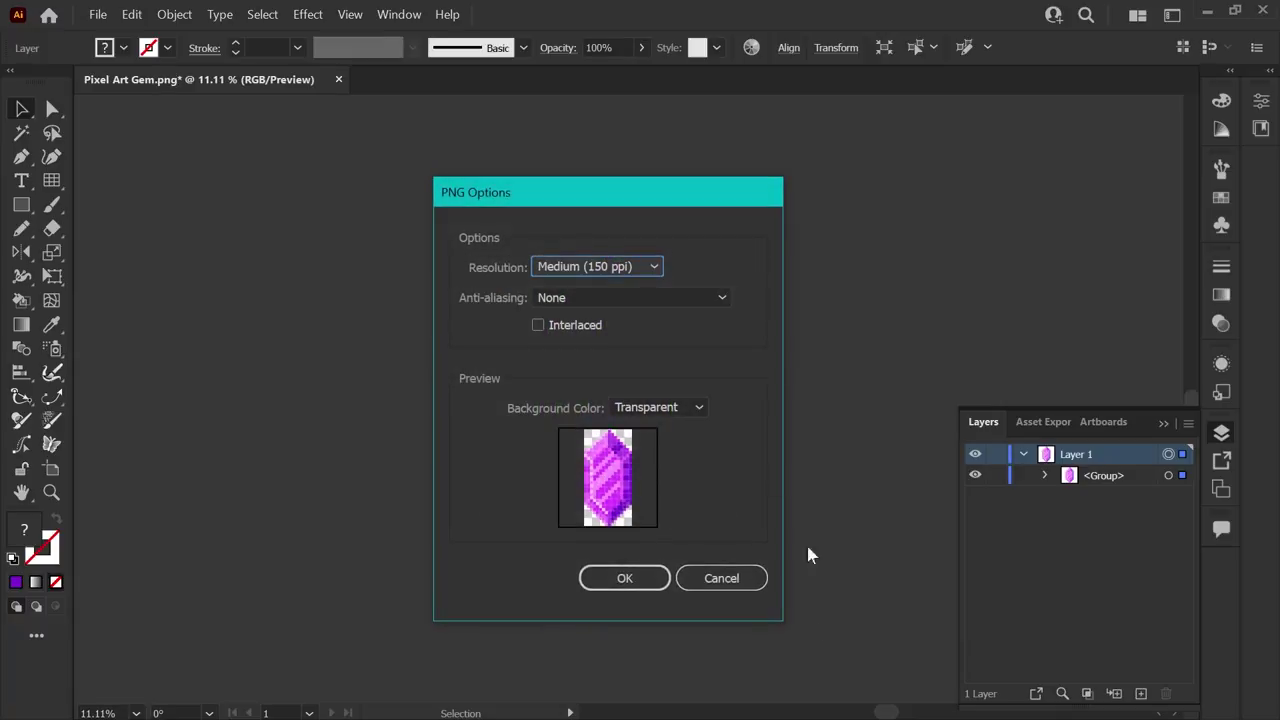
left_click(636, 299)
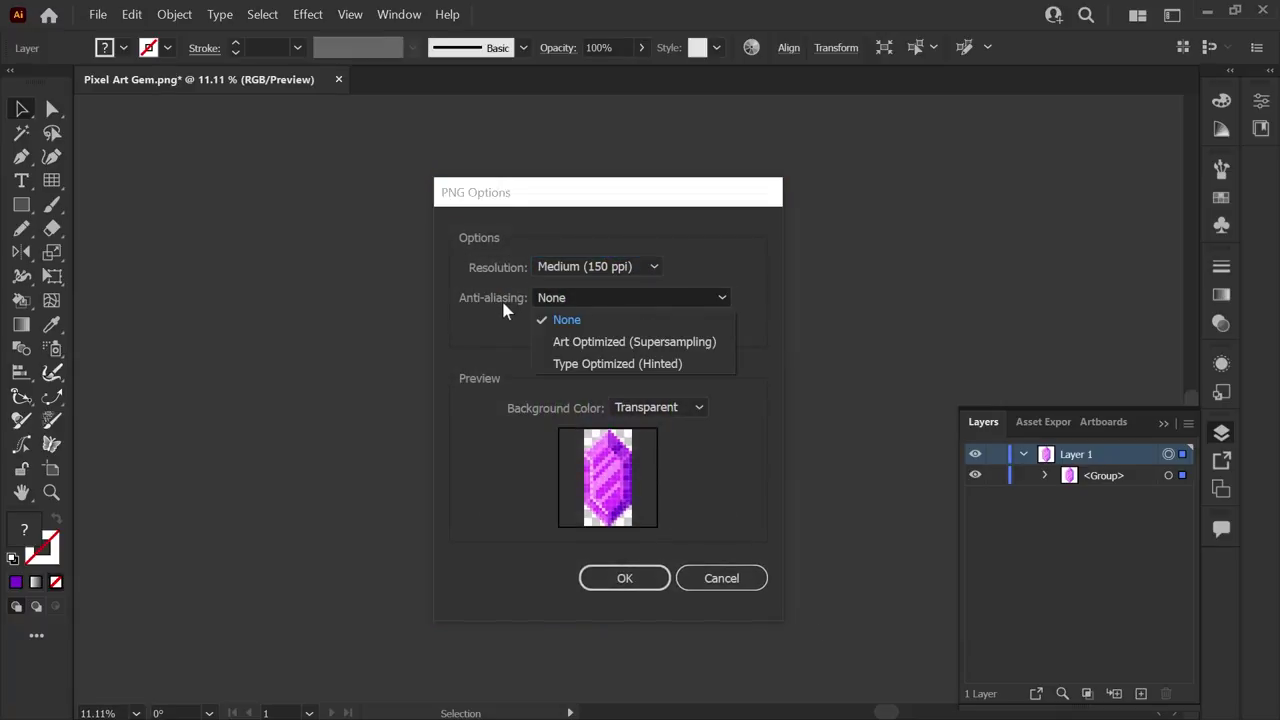
left_click(620, 321)
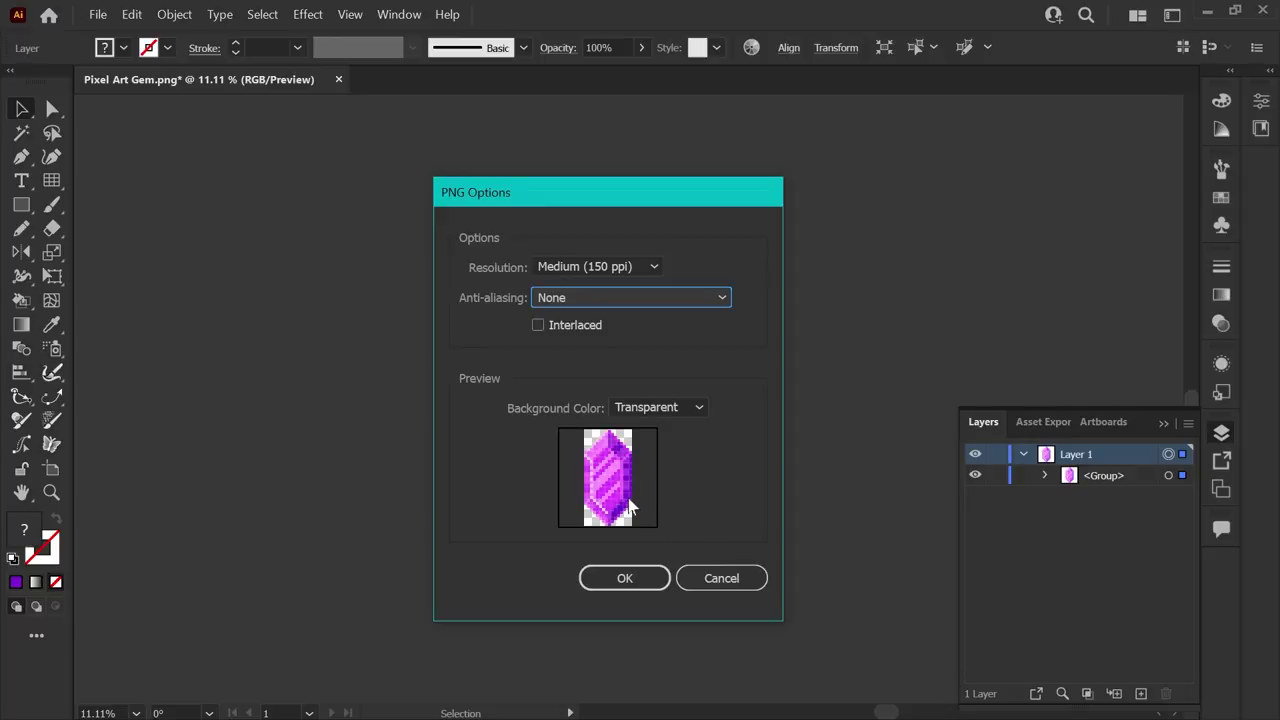
left_click(628, 579)
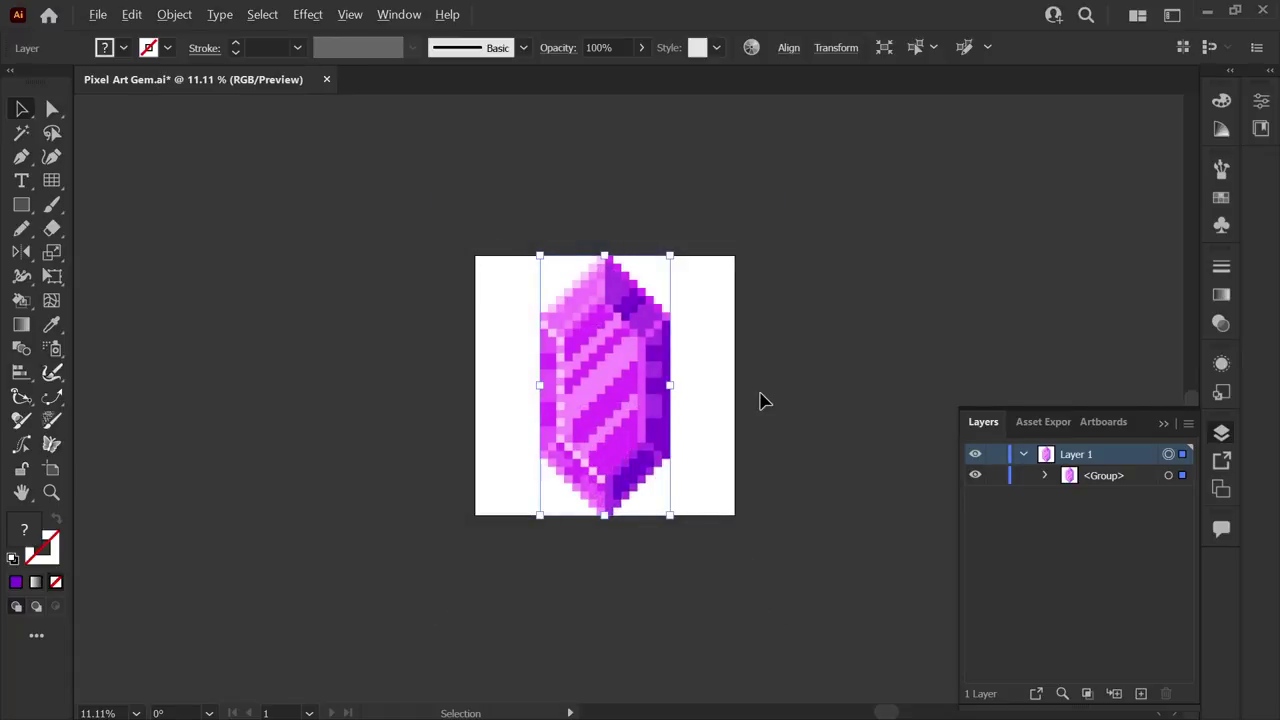
Open the exported Pixel Art Gem.png from the Sample Files folder in File Explorer.
key("alt+Tab")
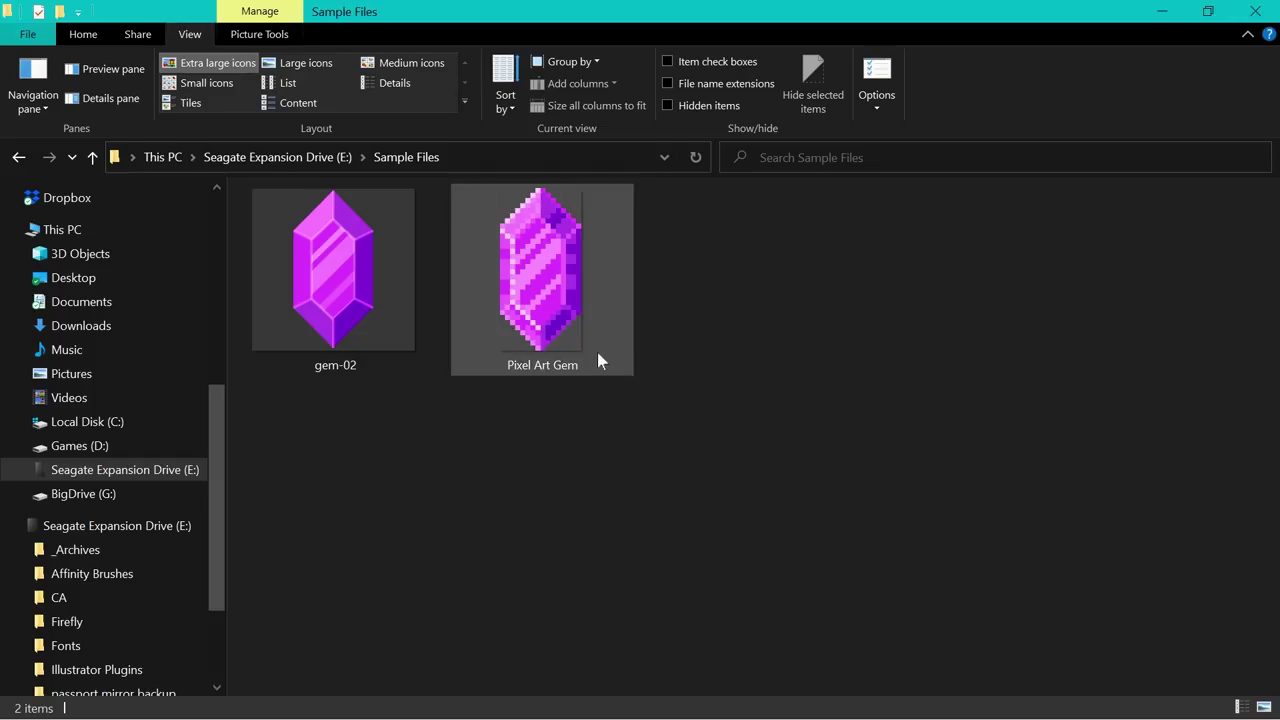
mouse_move(560, 335)
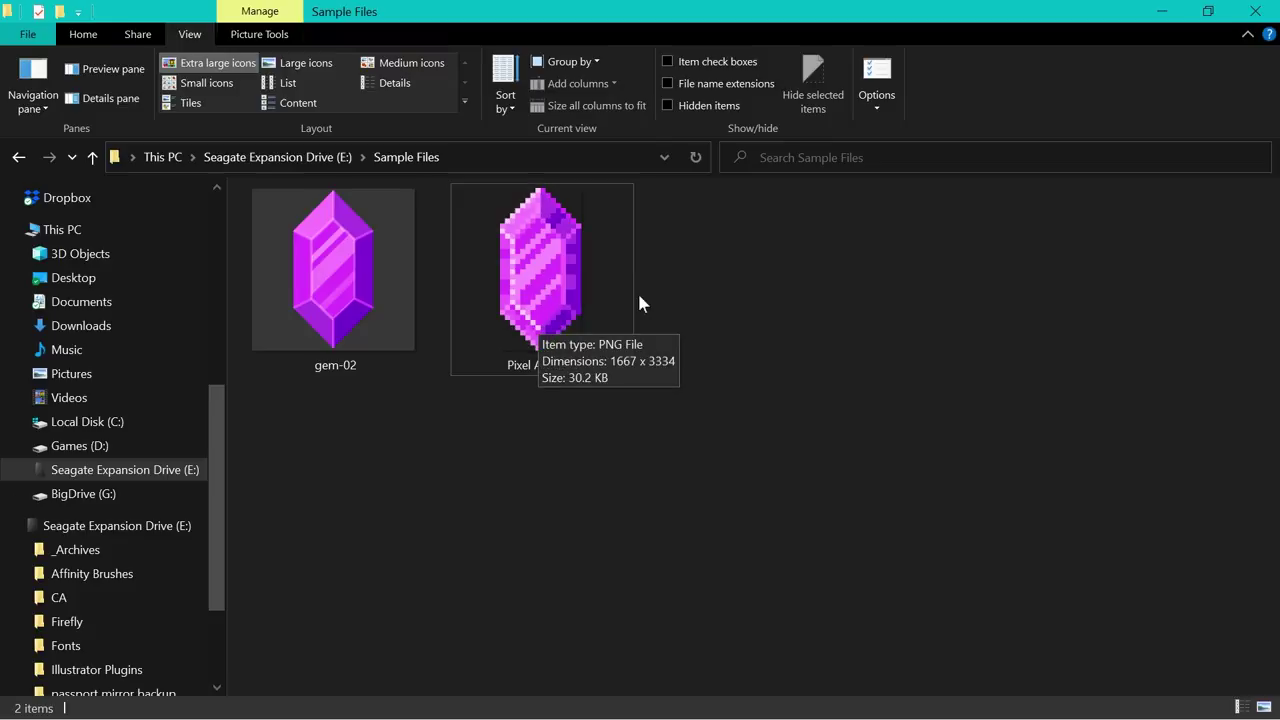
double_click(572, 290)
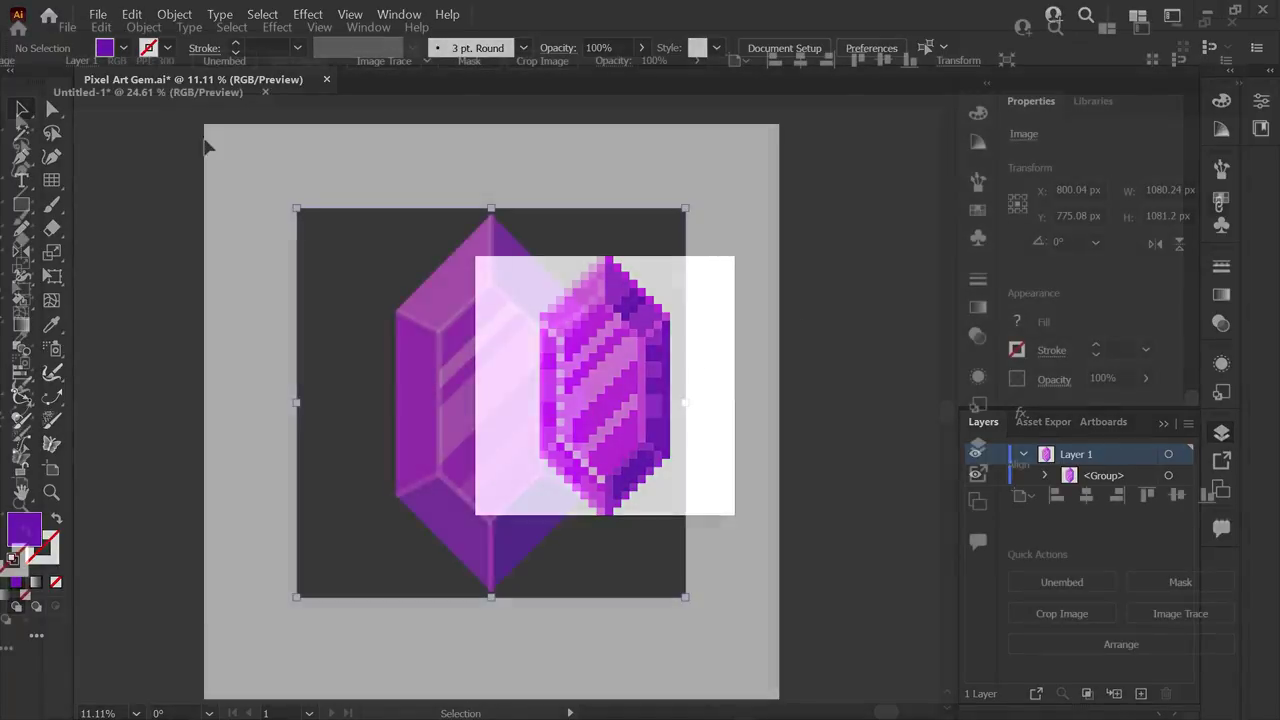
left_click(195, 11)
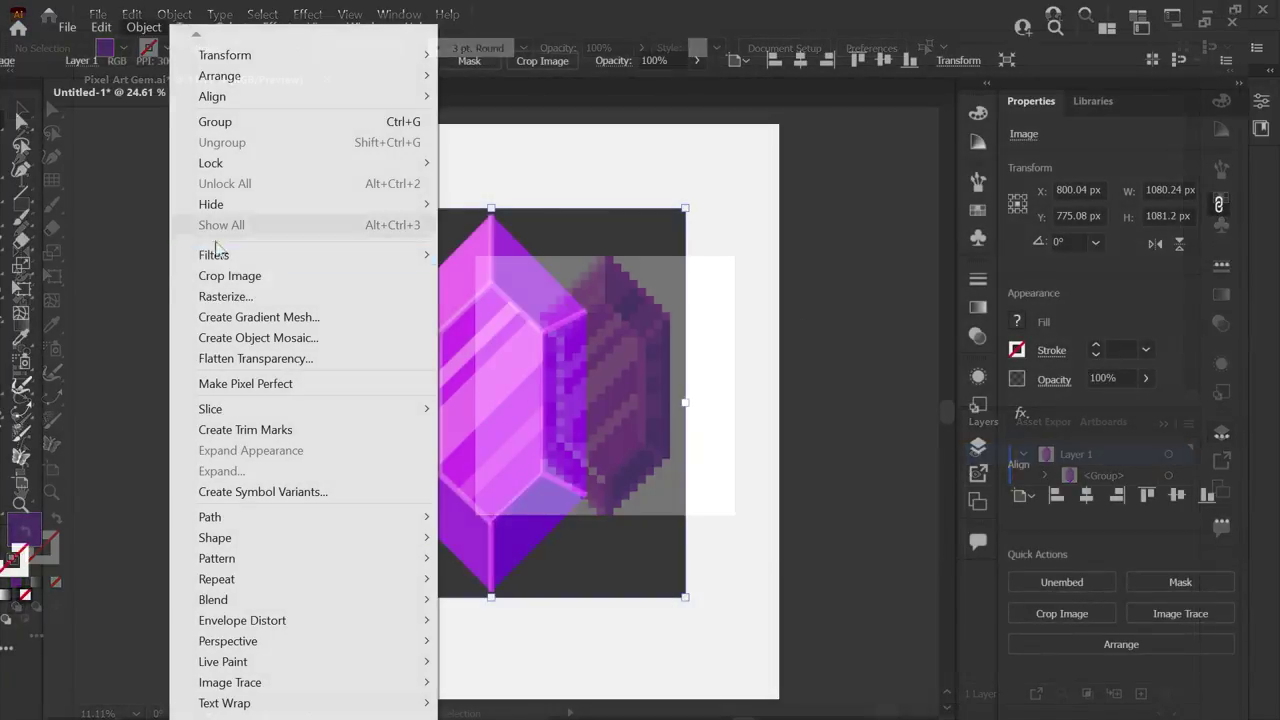
left_click(243, 214)
left_click(757, 646)
left_click(143, 27)
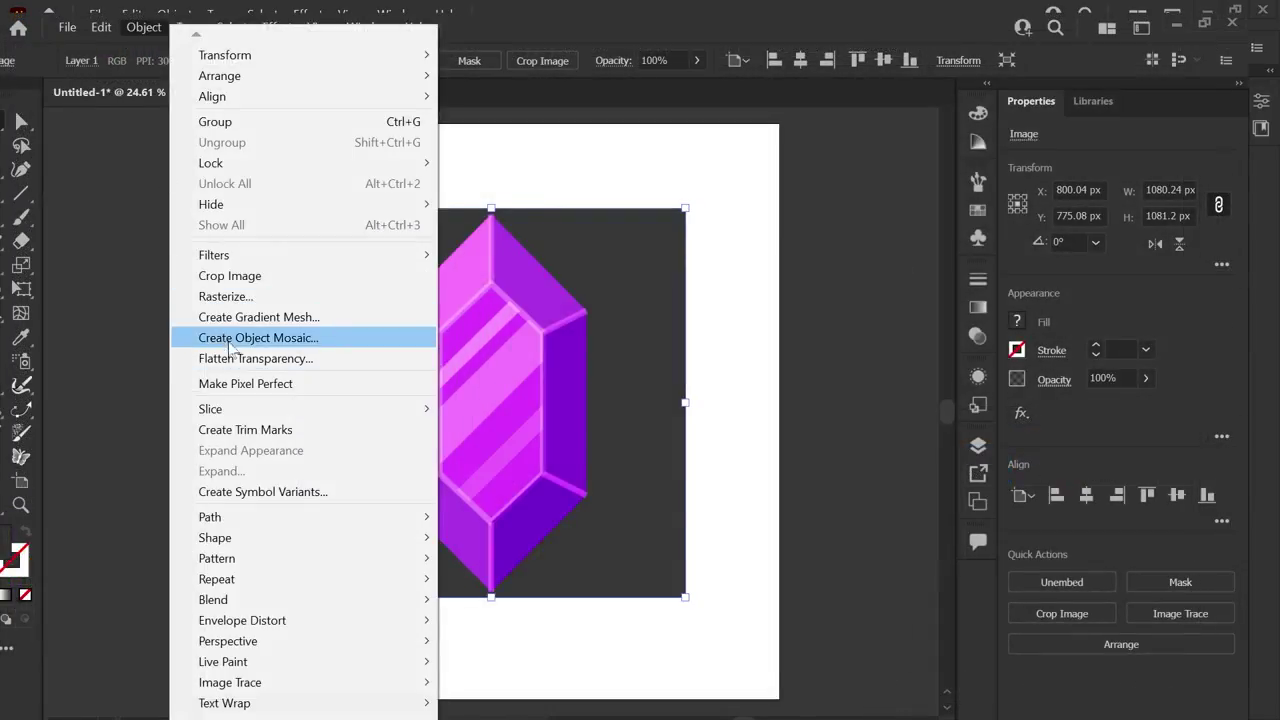
left_click(257, 334)
left_click(750, 388)
type("32")
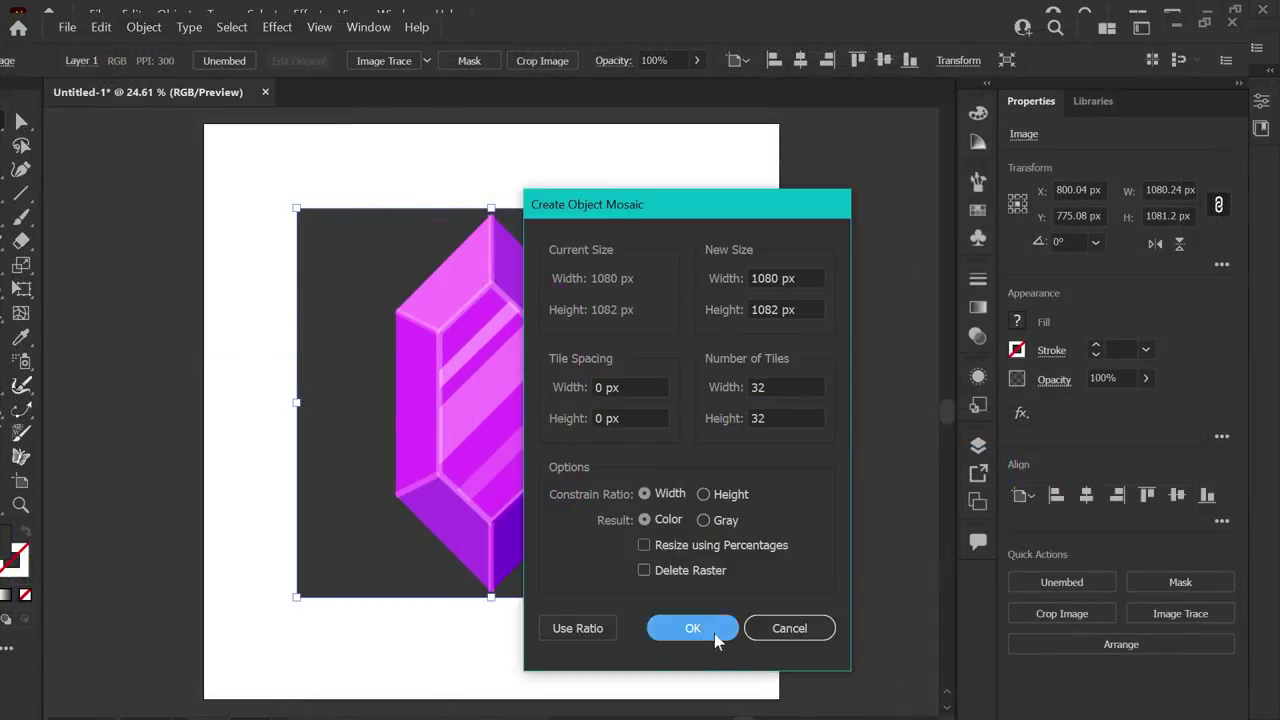
left_click(714, 633)
left_click(266, 186)
key("ctrl+a")
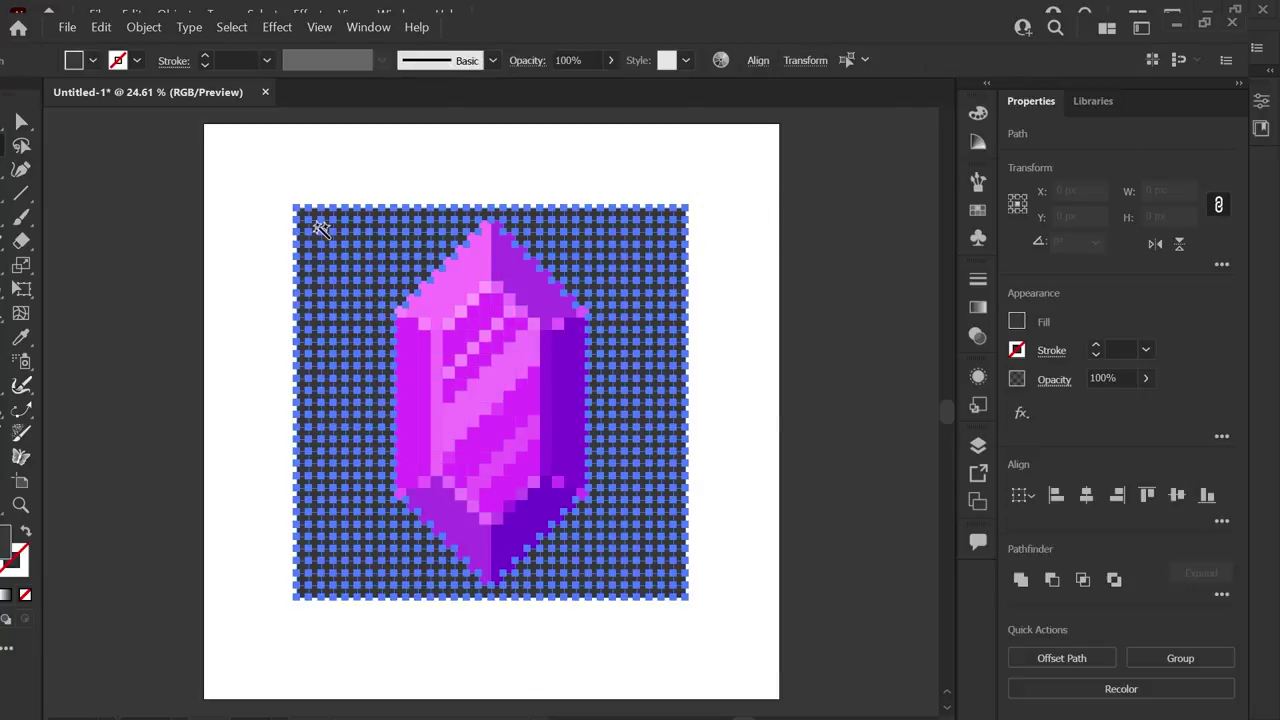
double_click(22, 385)
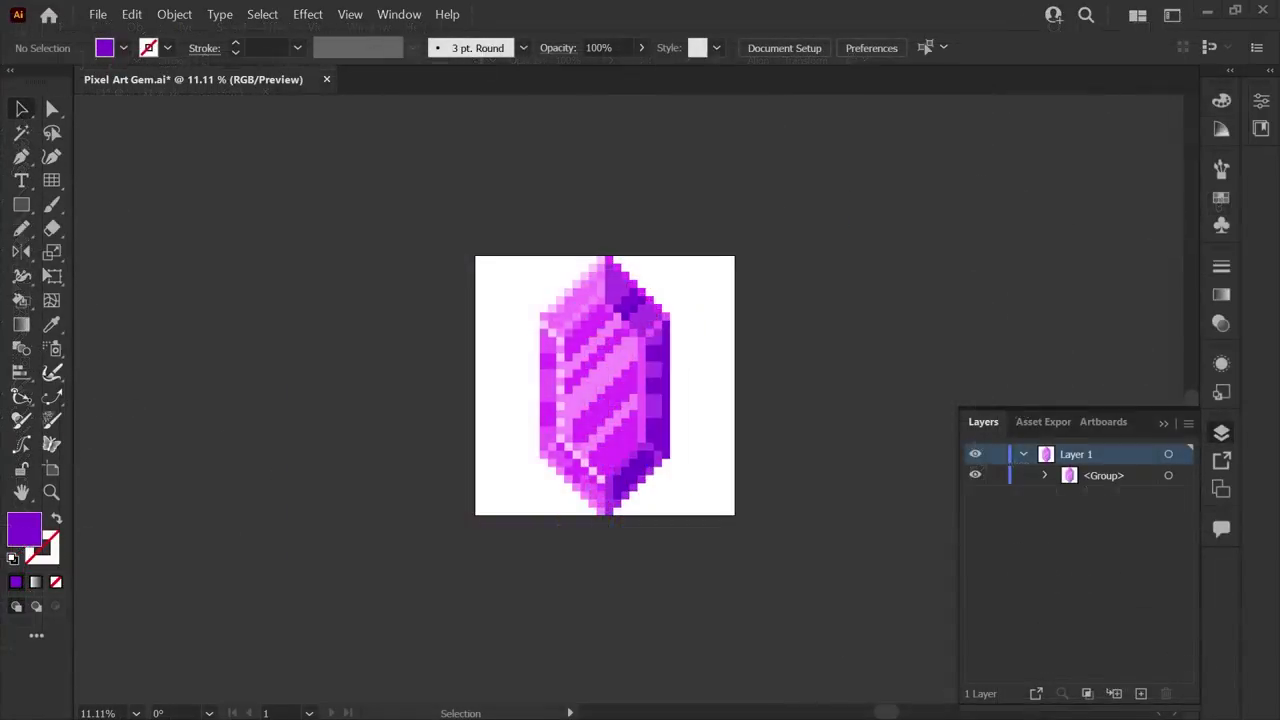